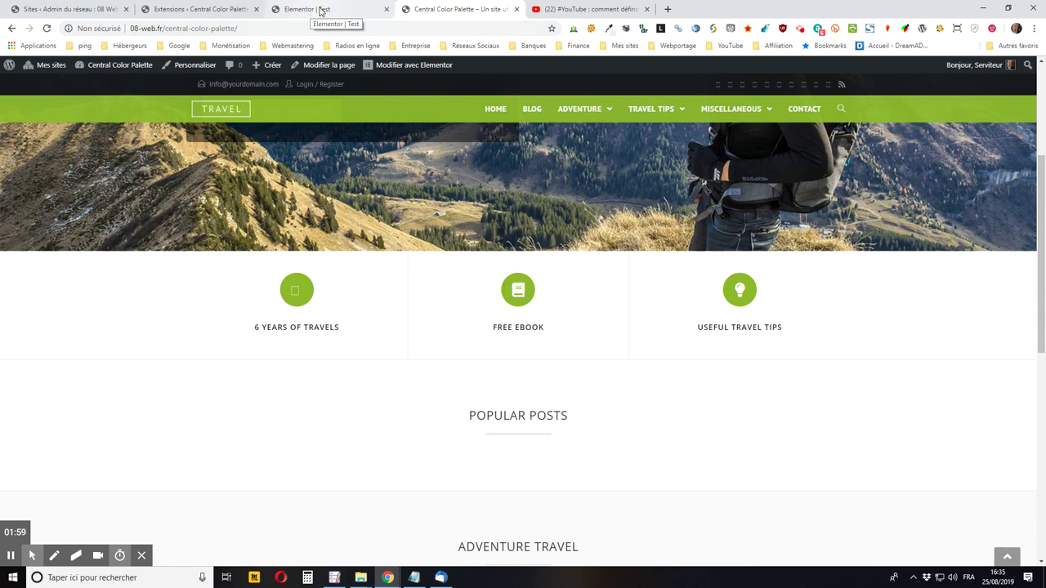
# Step: In the Elementor editor tab, open the background colour picker of the black section to view its default colour swatches
pyautogui.click(302, 8)
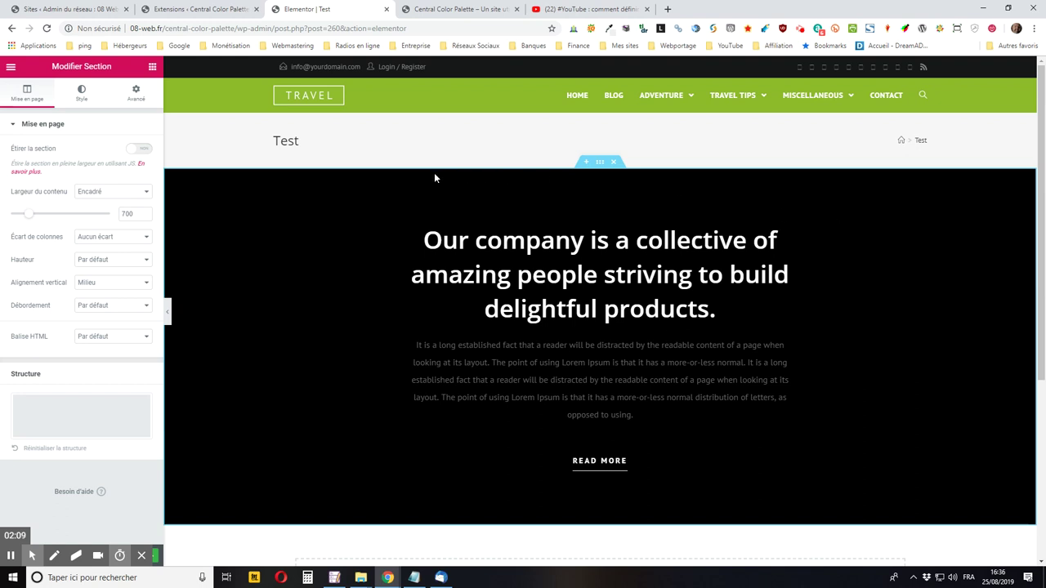
pyautogui.rightClick(847, 201)
pyautogui.click(880, 213)
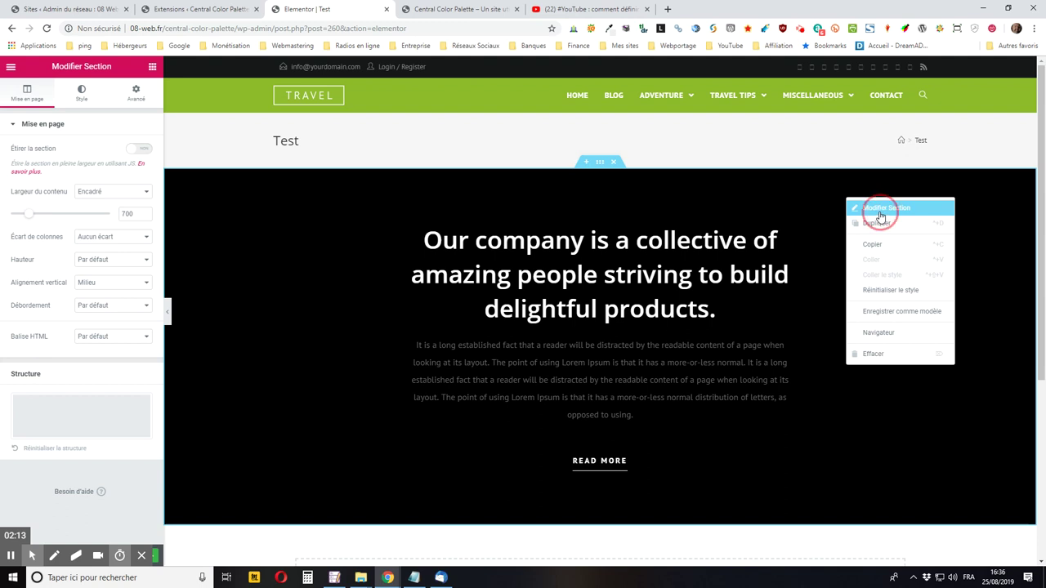
pyautogui.click(81, 94)
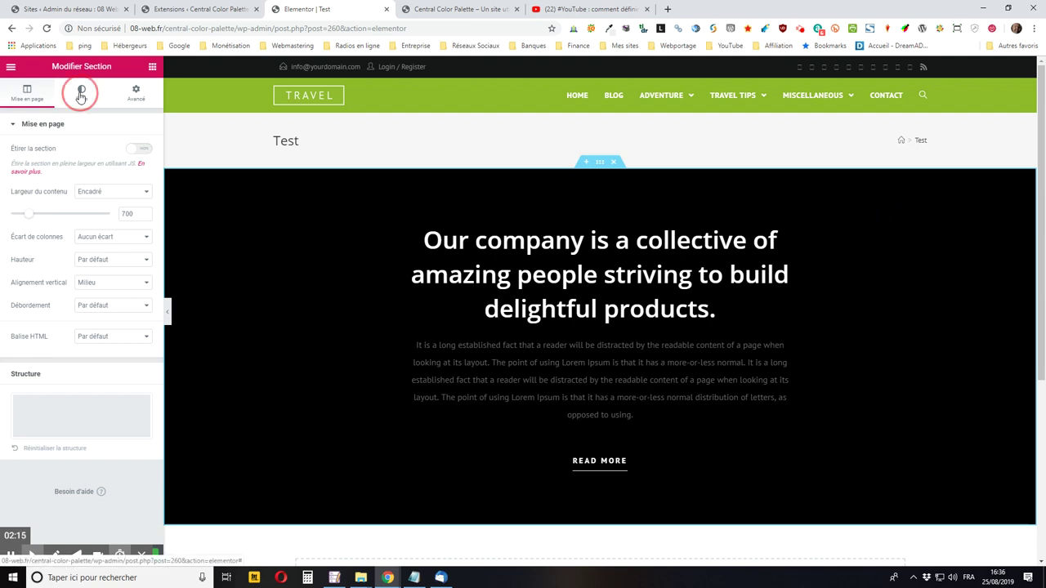
pyautogui.click(139, 198)
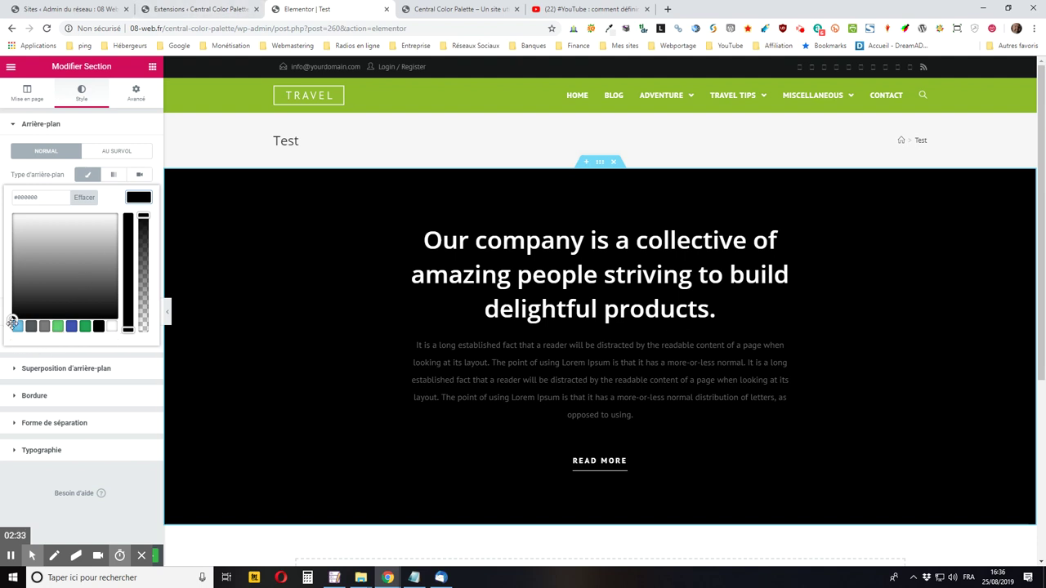
# Step: Open the Central Color Palette settings from the WordPress admin and translate the page into French
pyautogui.click(231, 8)
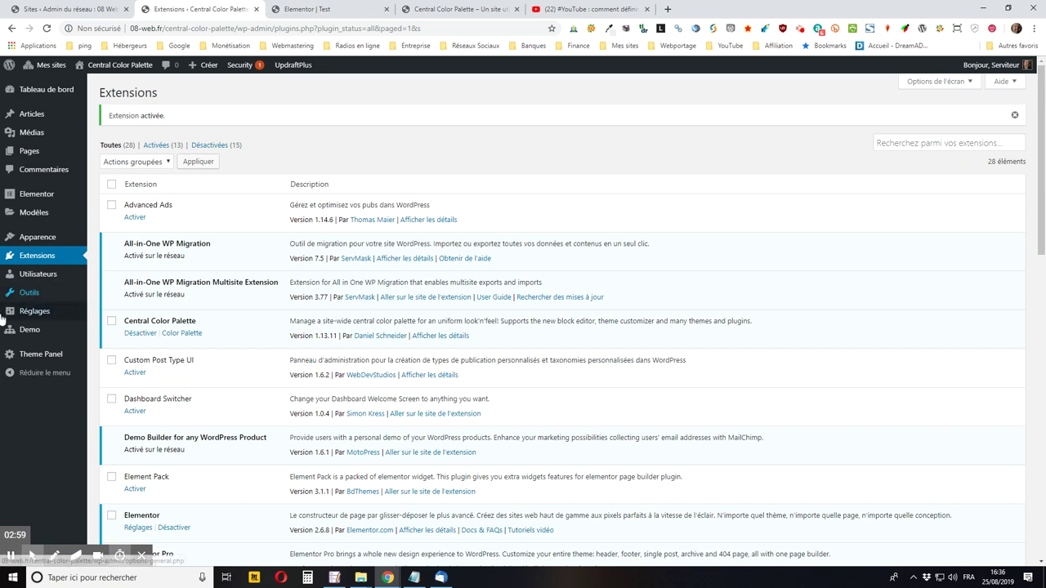
pyautogui.moveTo(69, 278)
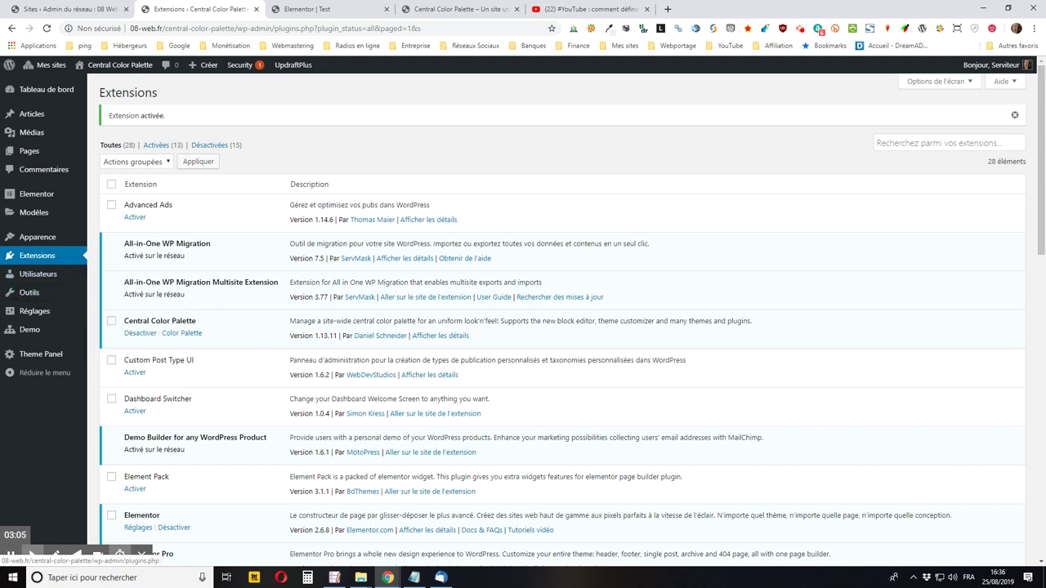
pyautogui.moveTo(37, 312)
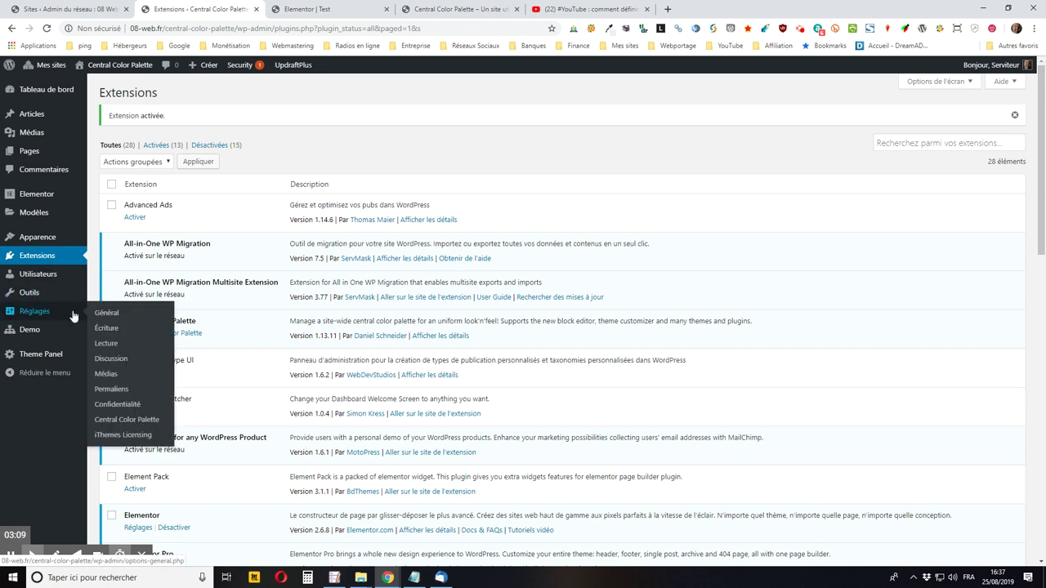
pyautogui.click(123, 421)
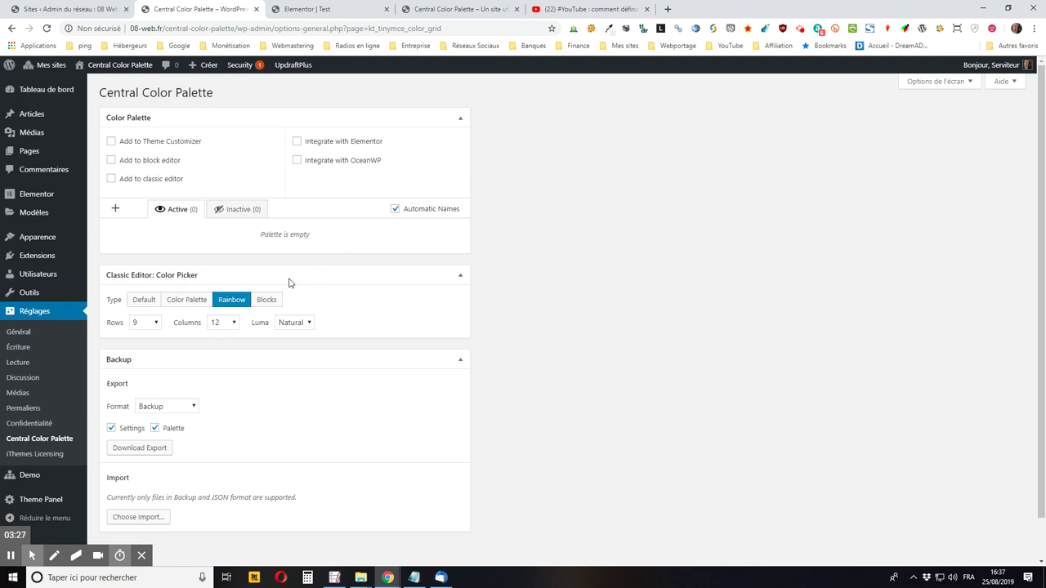
pyautogui.rightClick(429, 161)
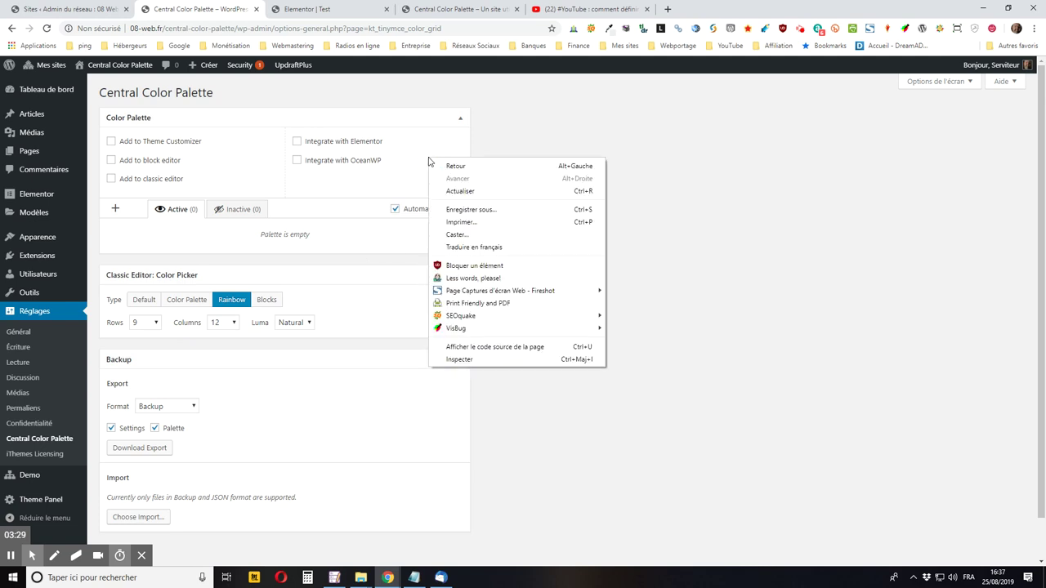
pyautogui.click(472, 247)
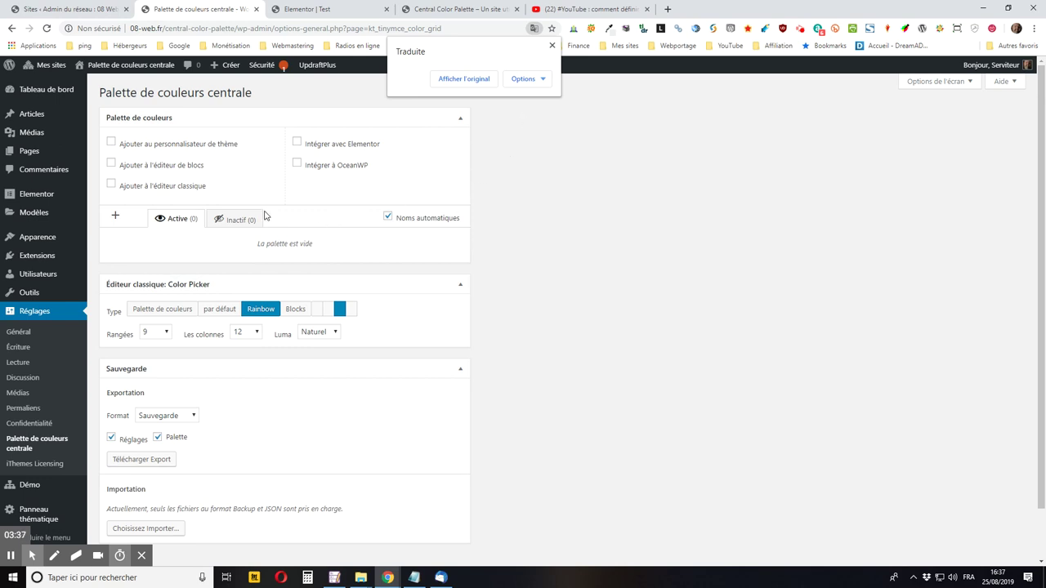
# Step: Enable the palette for the theme customizer, the classic editor and the block editor, including adding to the existing palette and applying colours
pyautogui.click(112, 144)
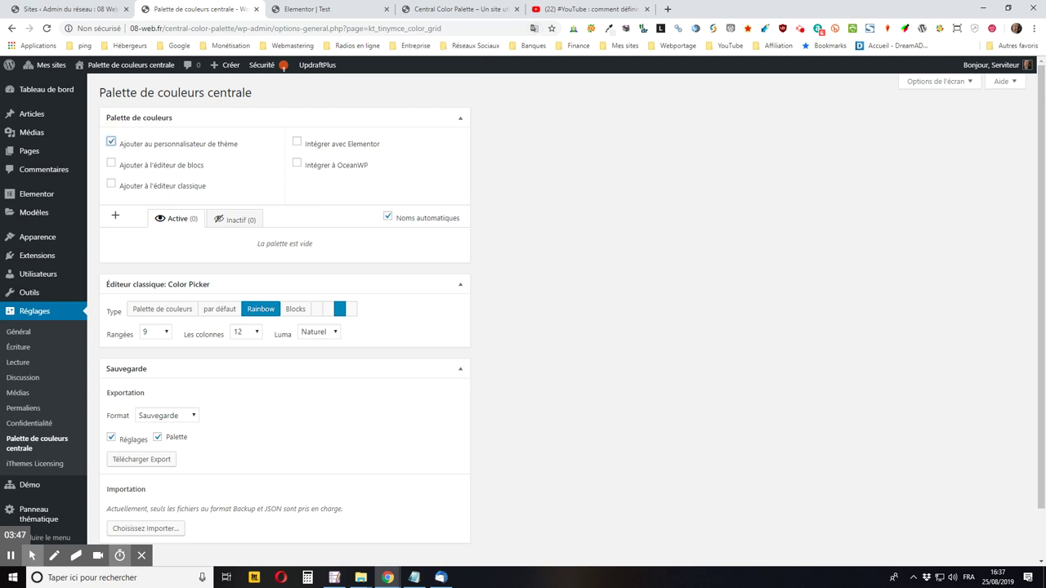
pyautogui.click(116, 165)
pyautogui.click(112, 163)
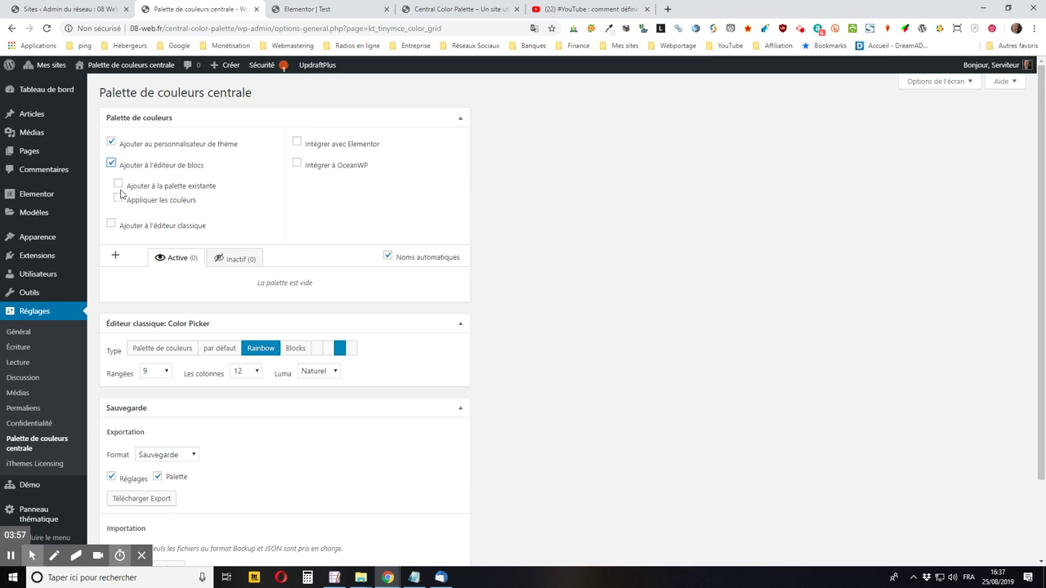
pyautogui.click(118, 186)
pyautogui.click(117, 198)
pyautogui.click(111, 224)
# Step: Enable the palette's integration with Elementor and OceanWP
pyautogui.click(299, 144)
pyautogui.click(296, 145)
pyautogui.click(296, 163)
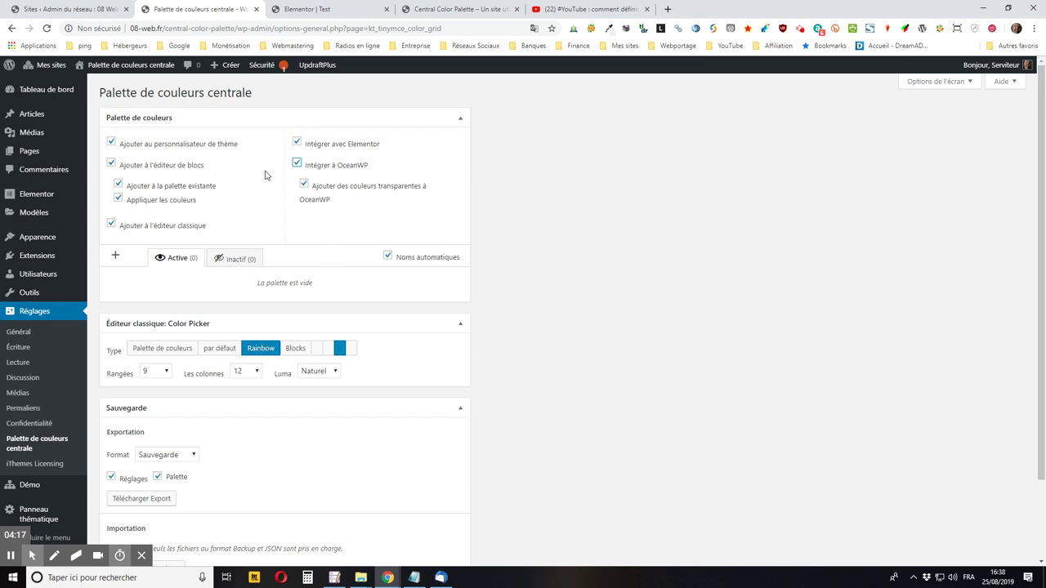
# Step: Look through the palette's active and inactive colour lists
pyautogui.scroll(-1, 297, 202)
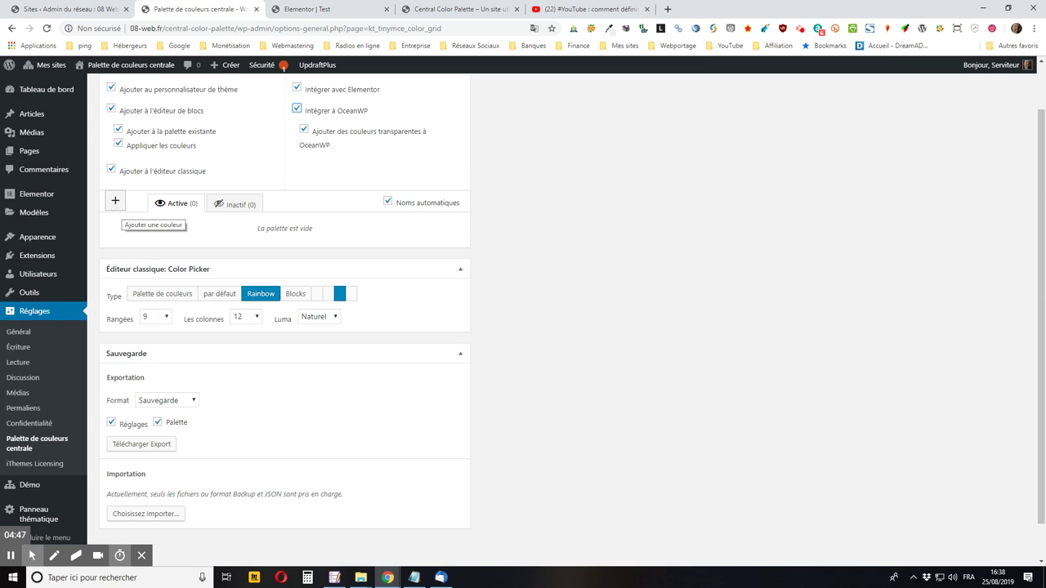
pyautogui.click(226, 205)
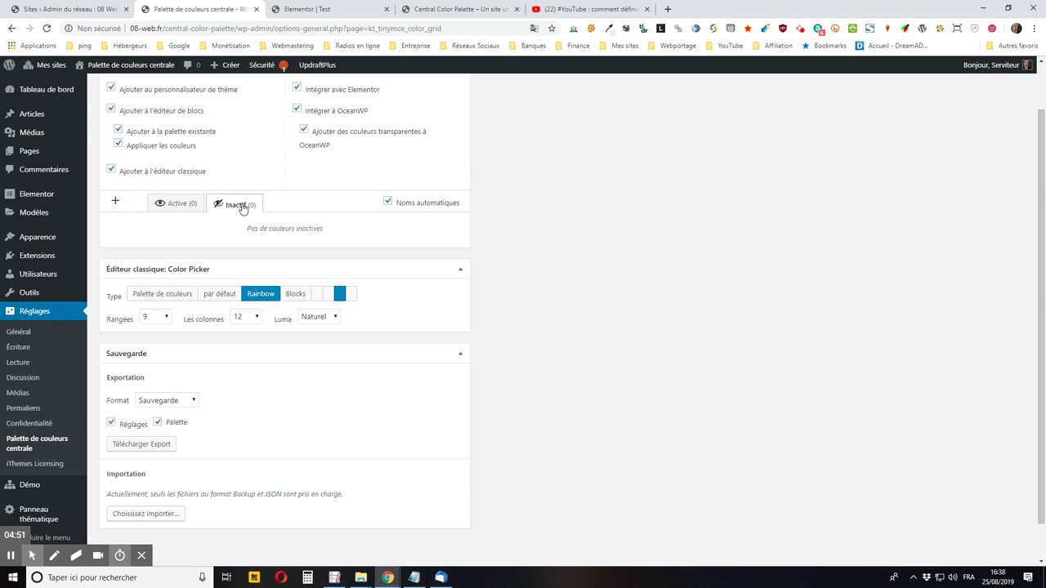
pyautogui.click(172, 204)
pyautogui.click(229, 205)
pyautogui.click(178, 203)
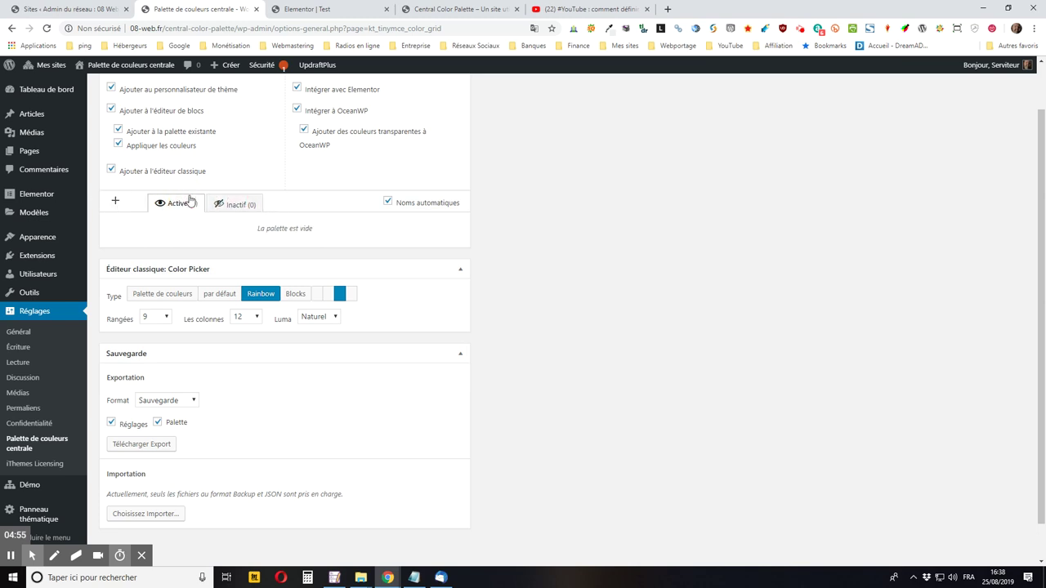
# Step: Add a new colour entry to the active palette
pyautogui.click(115, 201)
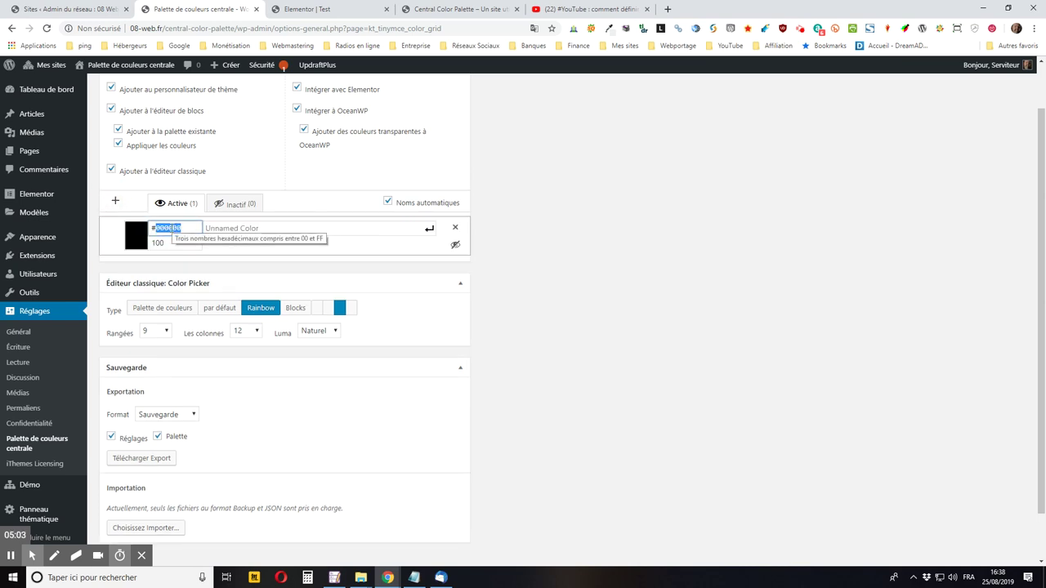
pyautogui.click(318, 9)
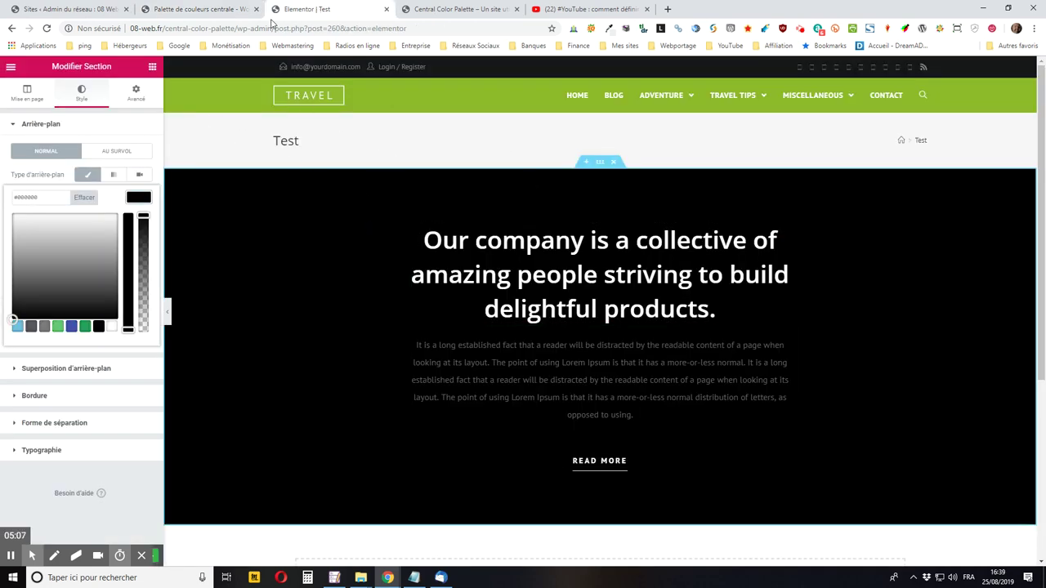
pyautogui.click(176, 11)
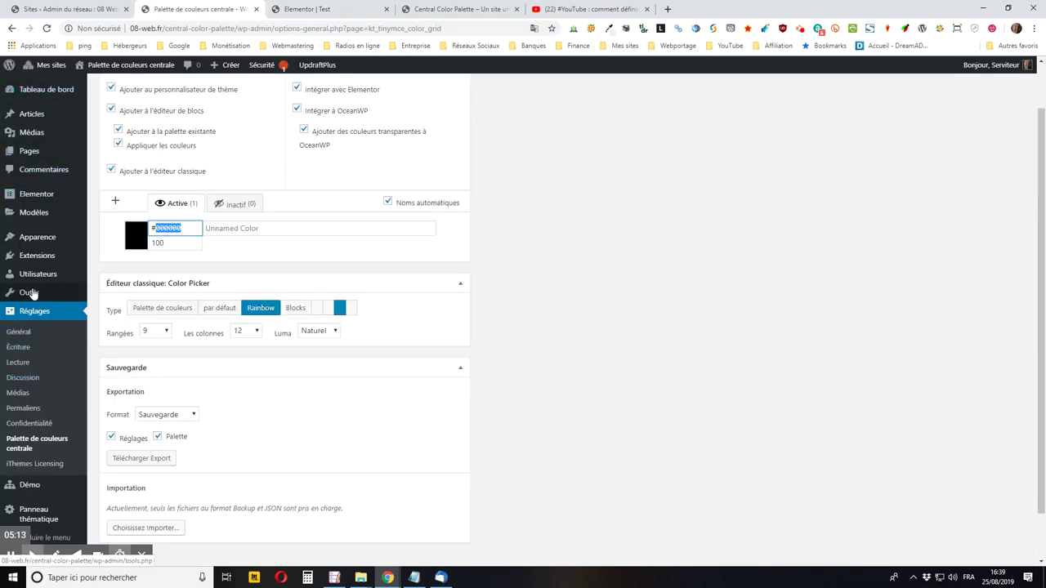
# Step: Open the theme customizer in a new browser tab and place that tab right after the palette settings tab
pyautogui.moveTo(73, 237)
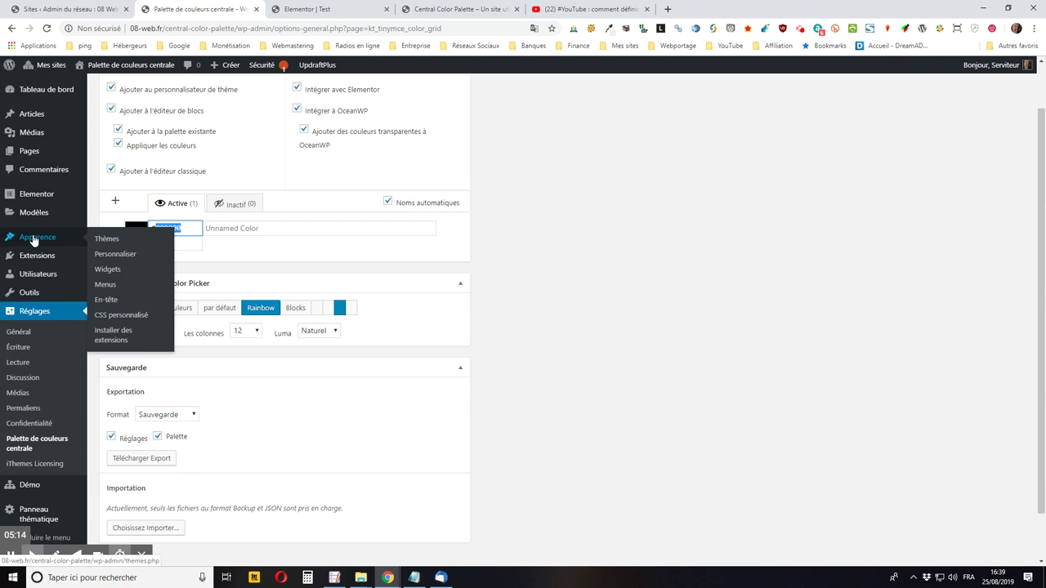
pyautogui.middleClick(115, 254)
pyautogui.moveTo(560, 10); pyautogui.dragTo(295, 9)
pyautogui.click(364, 9)
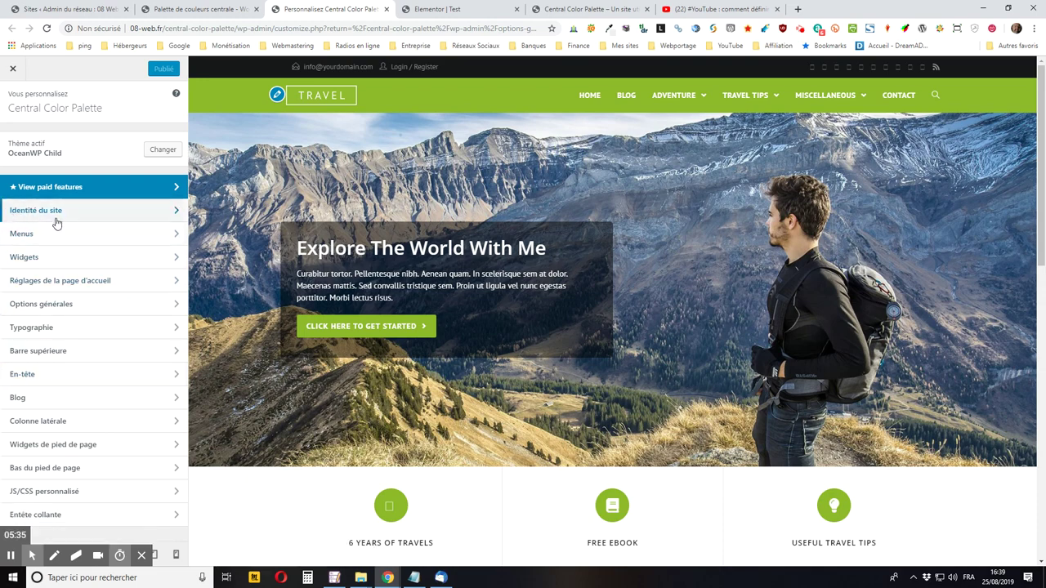
# Step: Open the Style général section within the customizer's Options générales
pyautogui.click(47, 304)
pyautogui.click(50, 165)
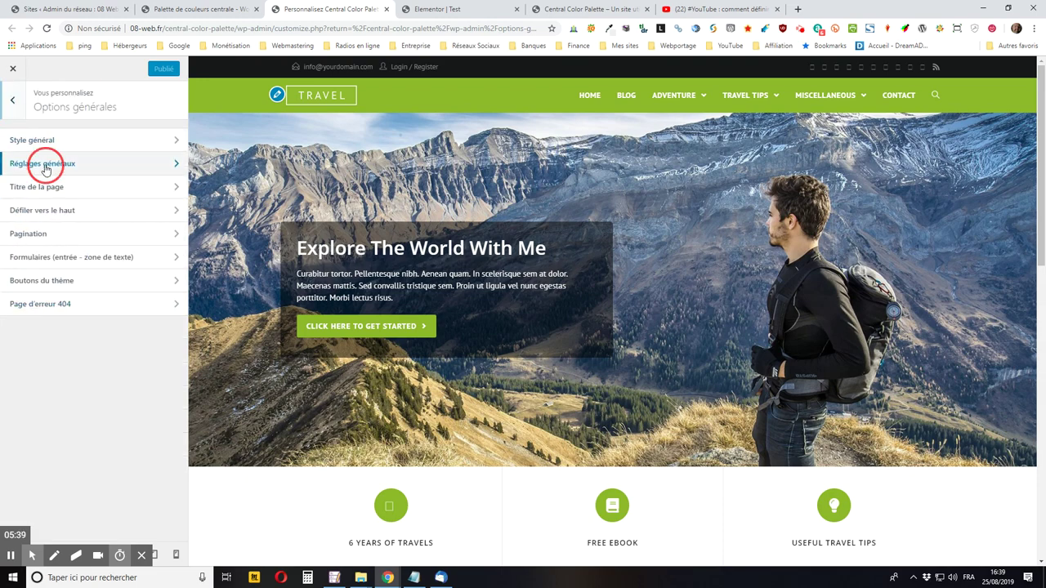
pyautogui.click(16, 107)
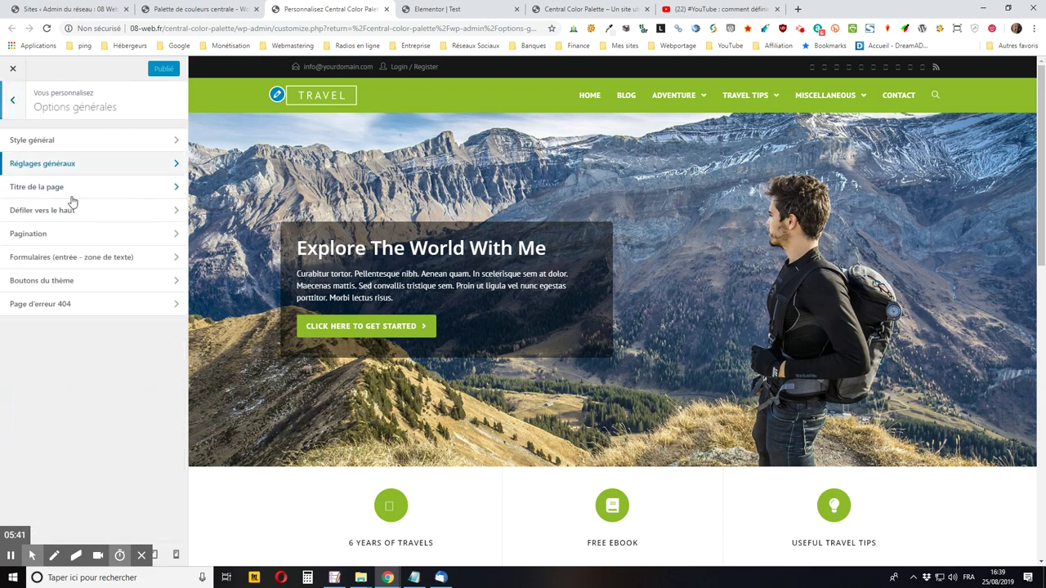
pyautogui.click(54, 142)
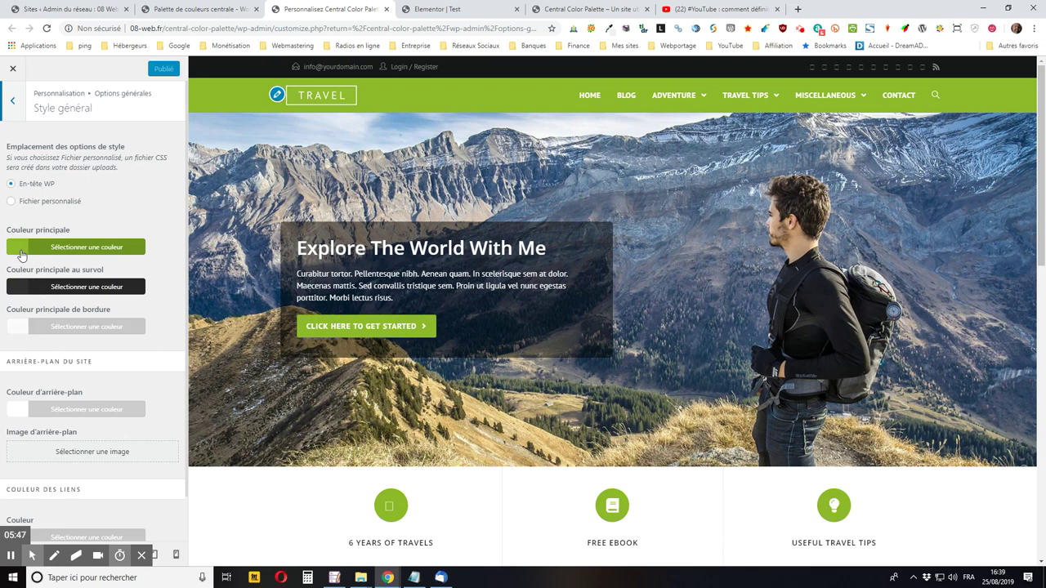
# Step: Show the colour picker for Couleur principale and select its whole hex code for copying
pyautogui.click(19, 249)
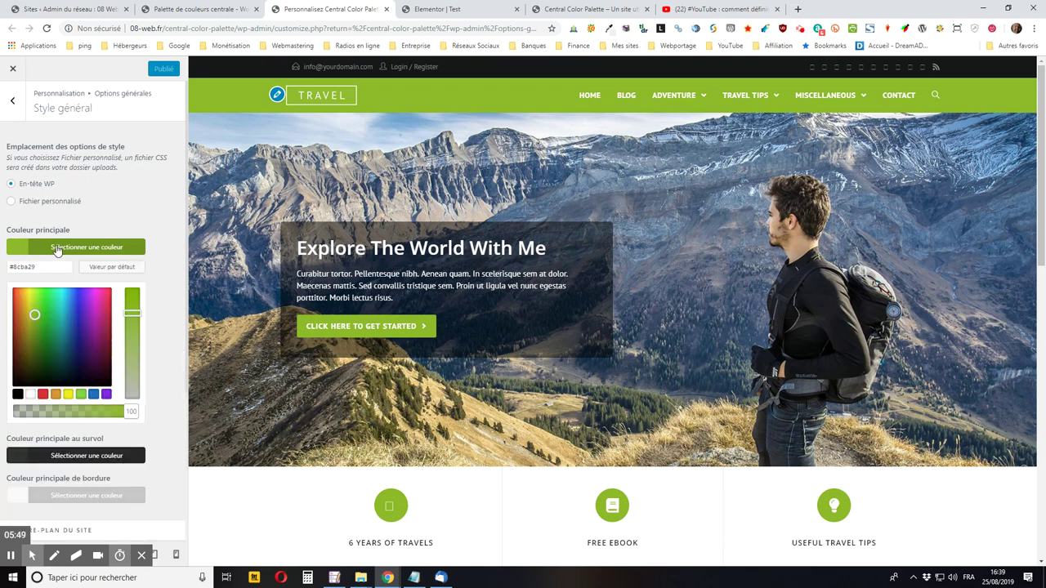
pyautogui.click(16, 249)
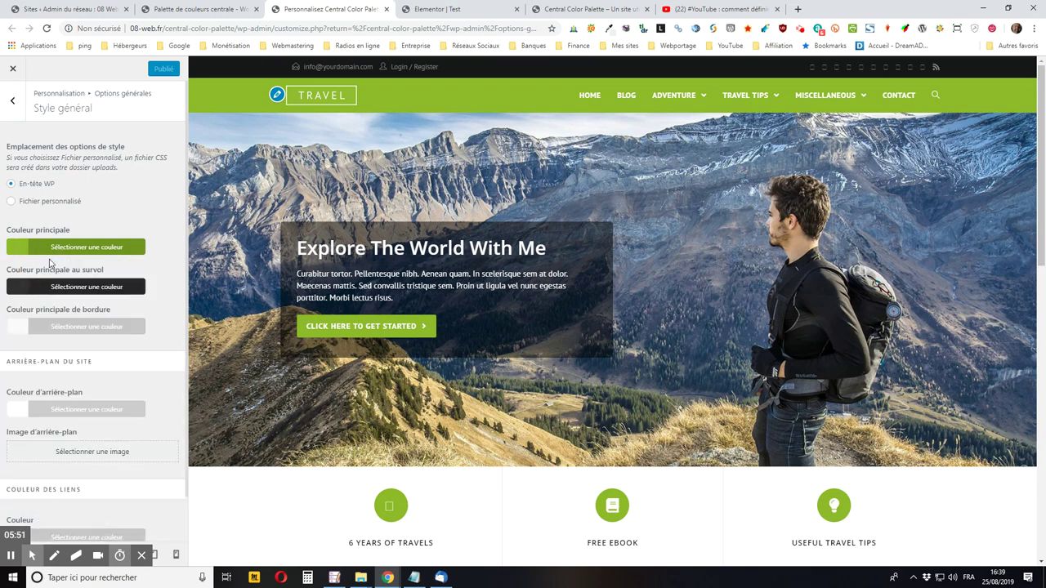
pyautogui.click(54, 248)
pyautogui.click(51, 270)
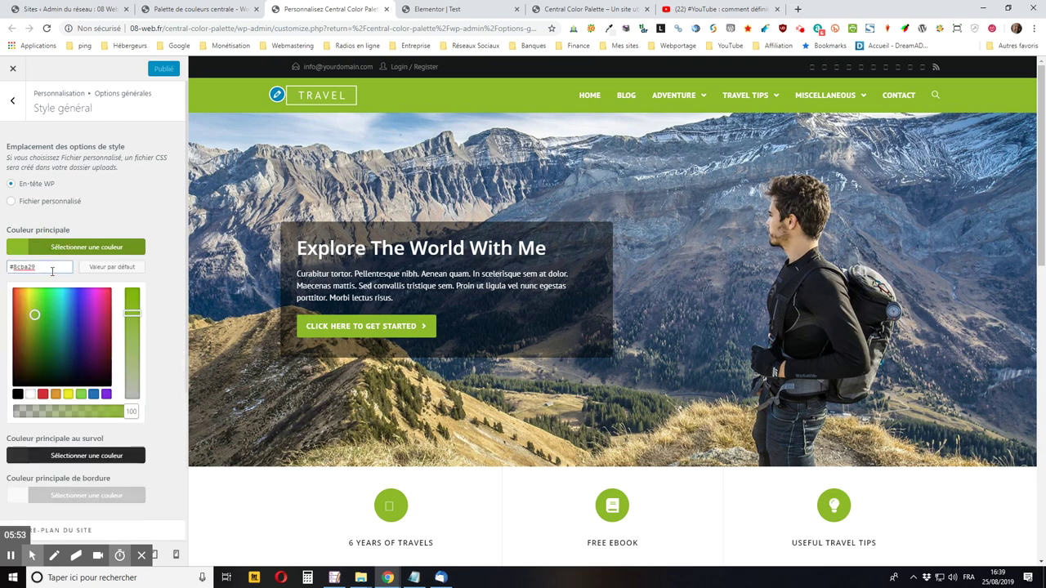
pyautogui.hotkey('ctrl', 'a')
# Step: Set the new entry in the central palette to the colour #8CBA29
pyautogui.click(169, 8)
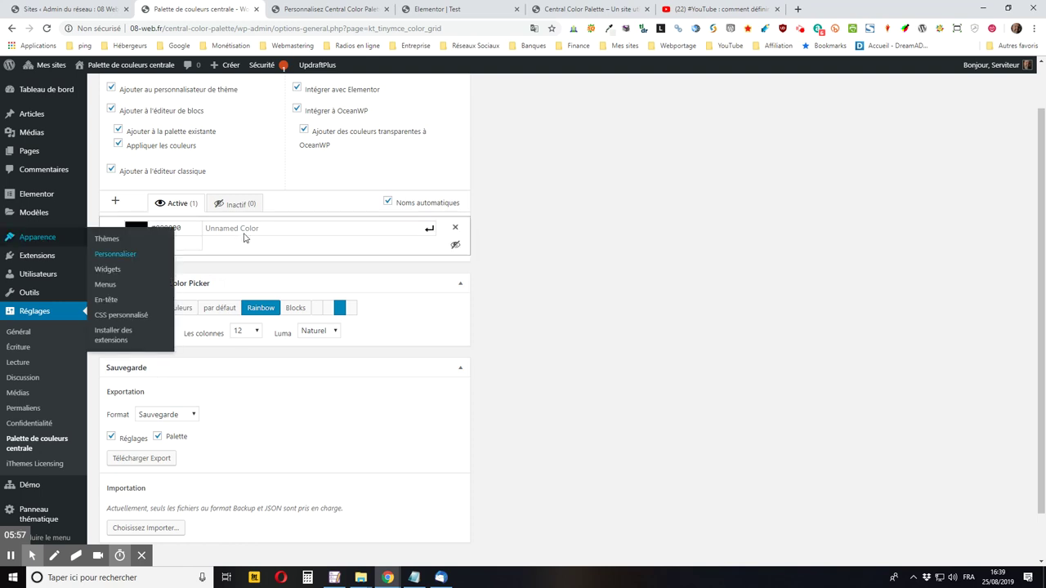
pyautogui.click(181, 228)
pyautogui.doubleClick(188, 235)
pyautogui.press('BackSpace')
pyautogui.write('#8CBA29')
pyautogui.press('Tab')
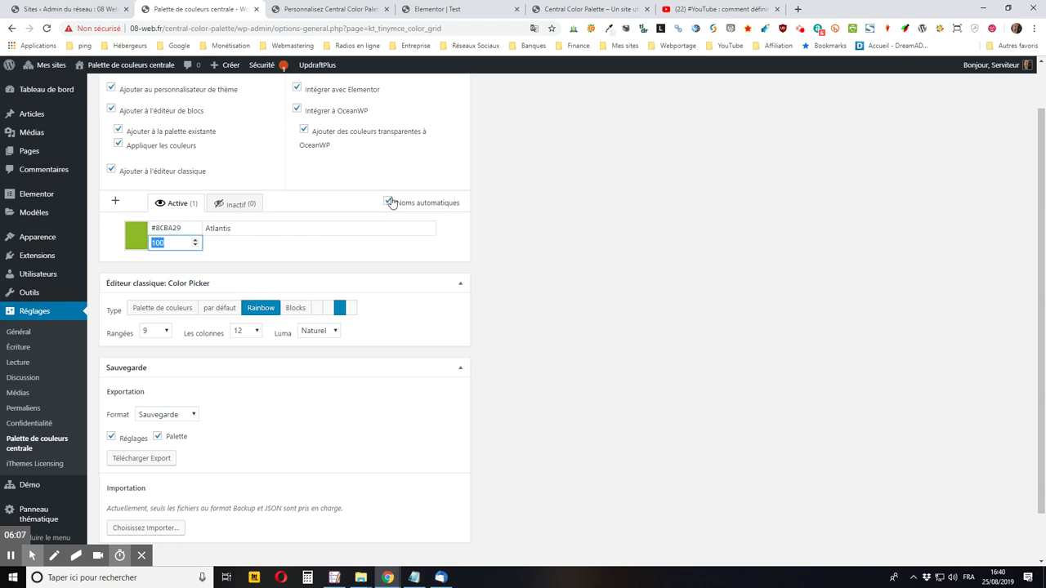
pyautogui.press('Tab')
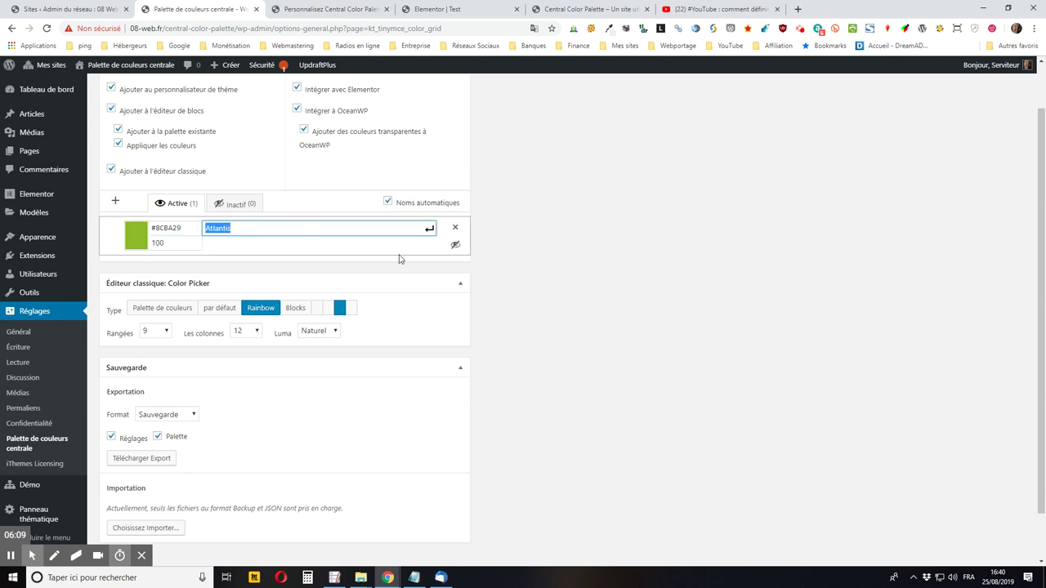
# Step: Add a second colour entry to the central palette and copy the hex code of Couleur principale au survol from the customizer
pyautogui.click(116, 200)
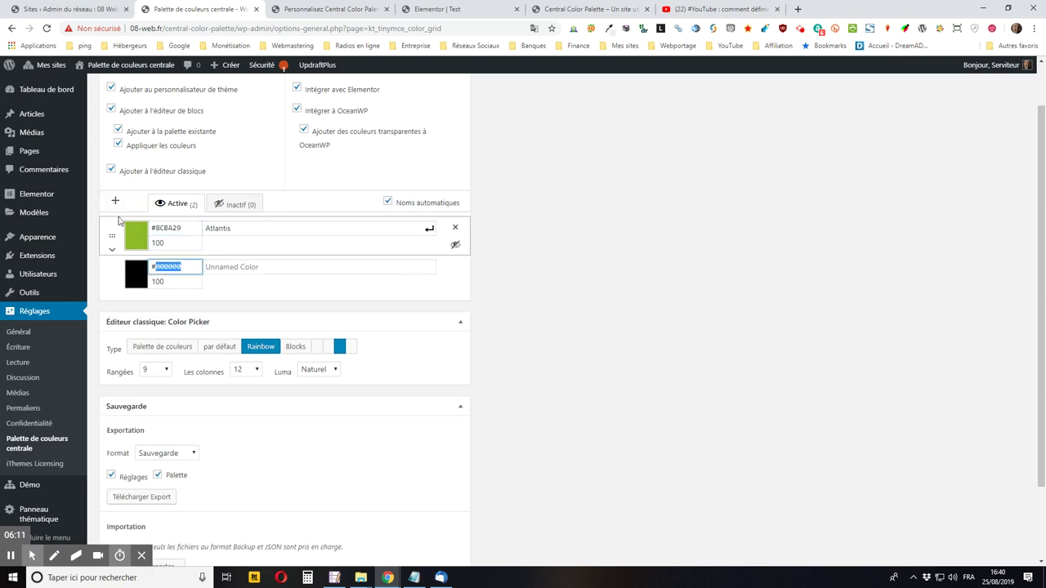
pyautogui.click(285, 10)
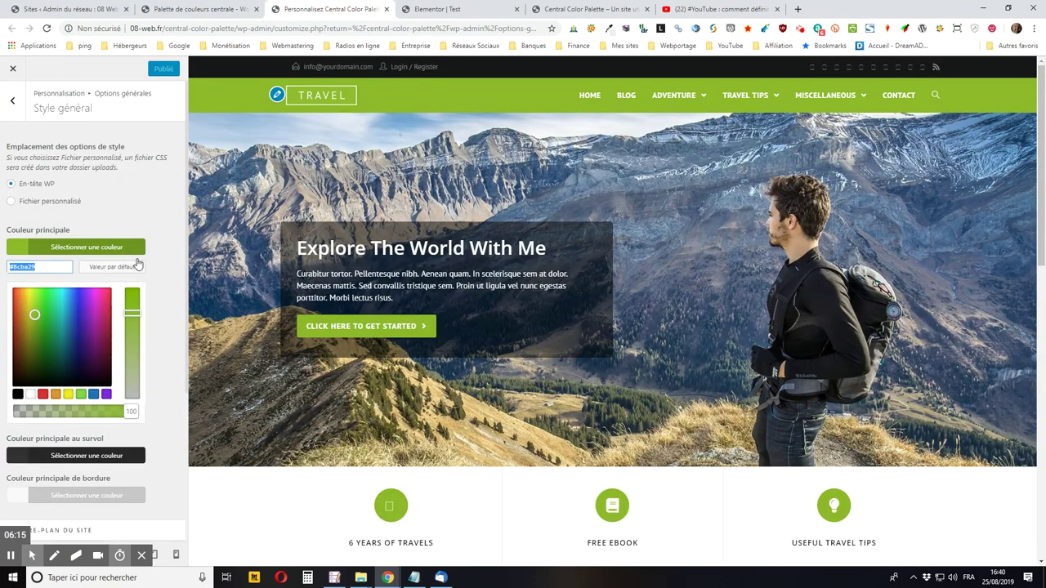
pyautogui.click(163, 241)
pyautogui.scroll(-2, 153, 279)
pyautogui.click(87, 292)
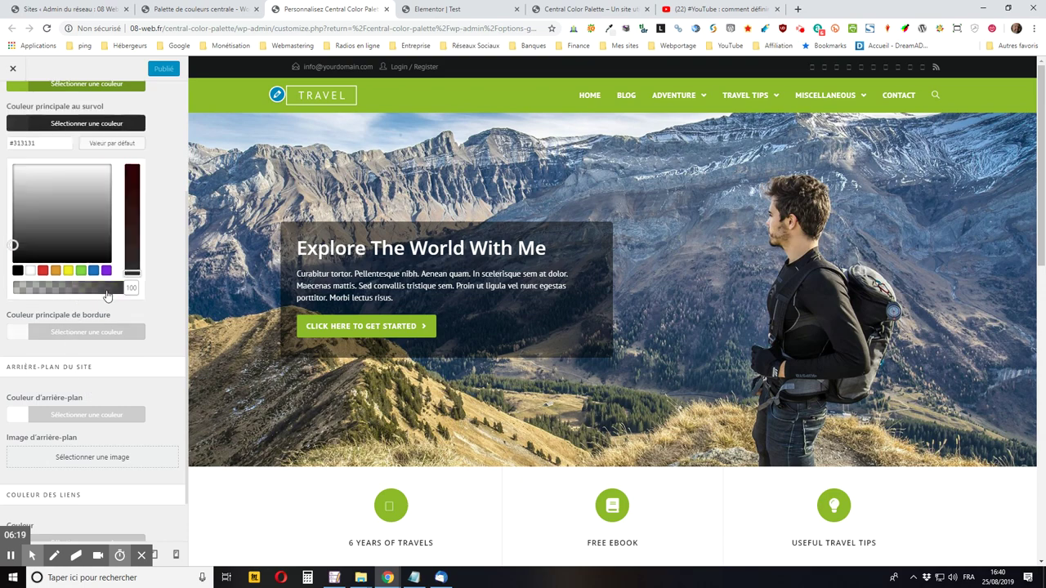
pyautogui.click(55, 144)
pyautogui.hotkey('ctrl', 'a')
pyautogui.hotkey('ctrl', 'c')
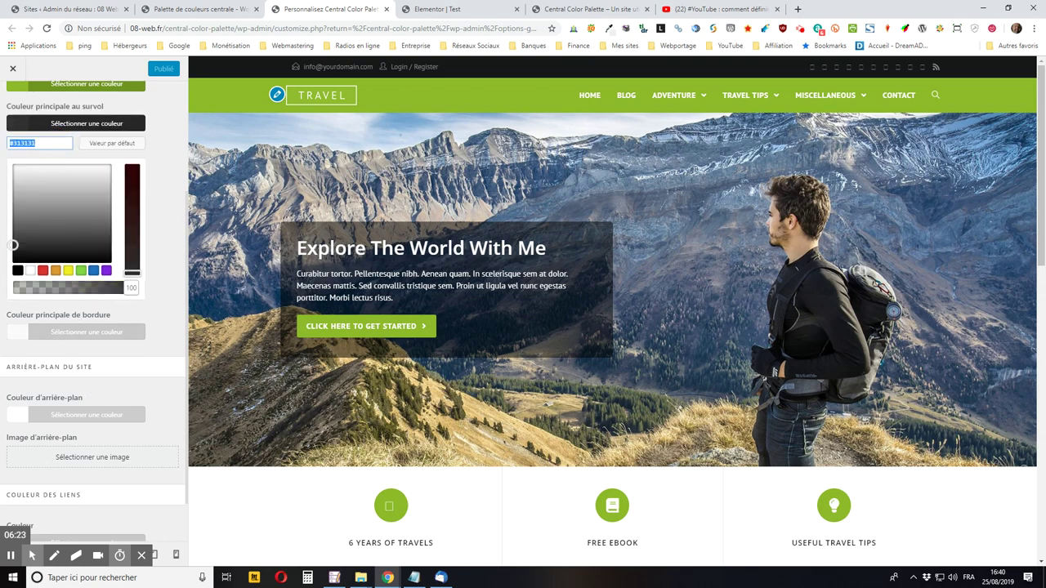
# Step: Set the second central palette entry to the colour #313131 and add a third colour entry
pyautogui.click(433, 8)
pyautogui.click(58, 196)
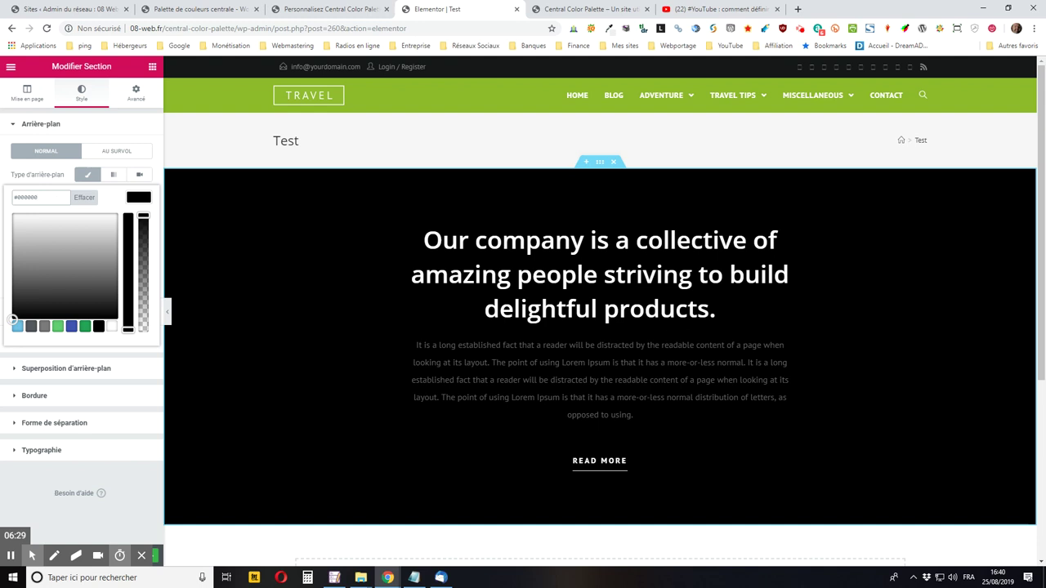
pyautogui.click(200, 9)
pyautogui.doubleClick(190, 266)
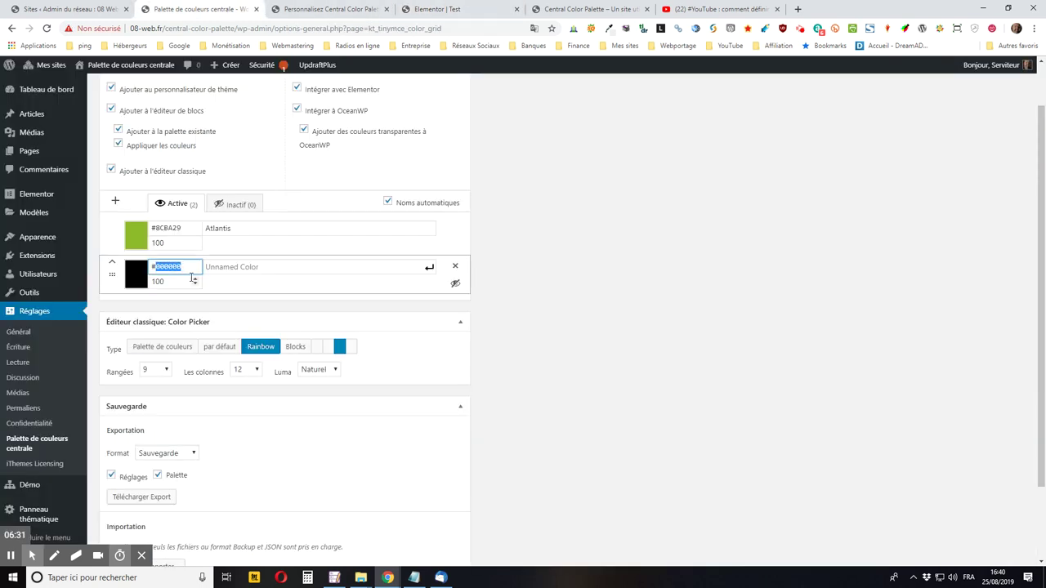
pyautogui.press('BackSpace')
pyautogui.hotkey('ctrl', 'v')
pyautogui.press('Return')
pyautogui.click(122, 202)
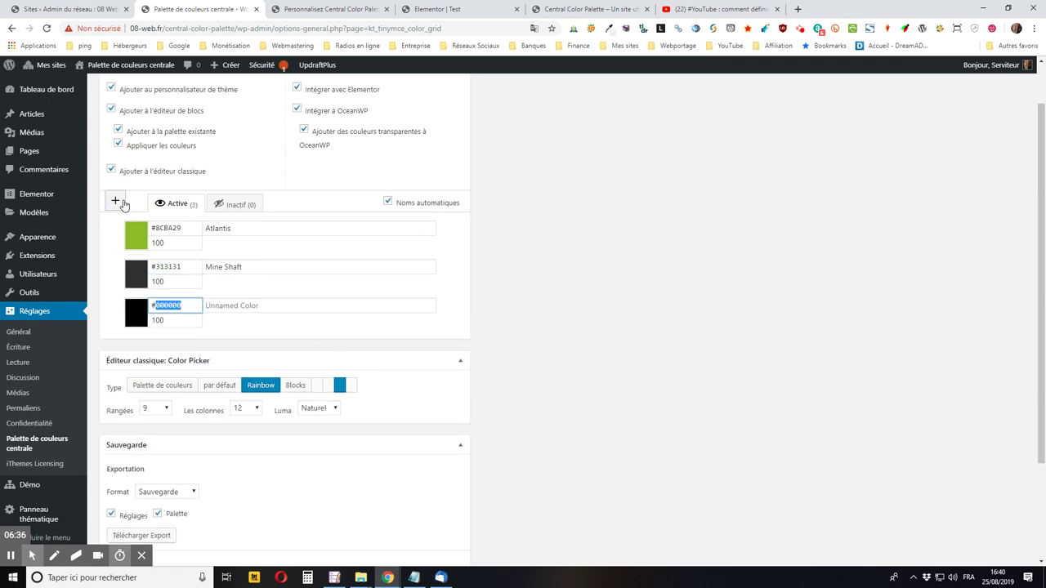
# Step: Look up the hex code of Couleur principale de bordure in the customizer's Style général settings
pyautogui.click(316, 11)
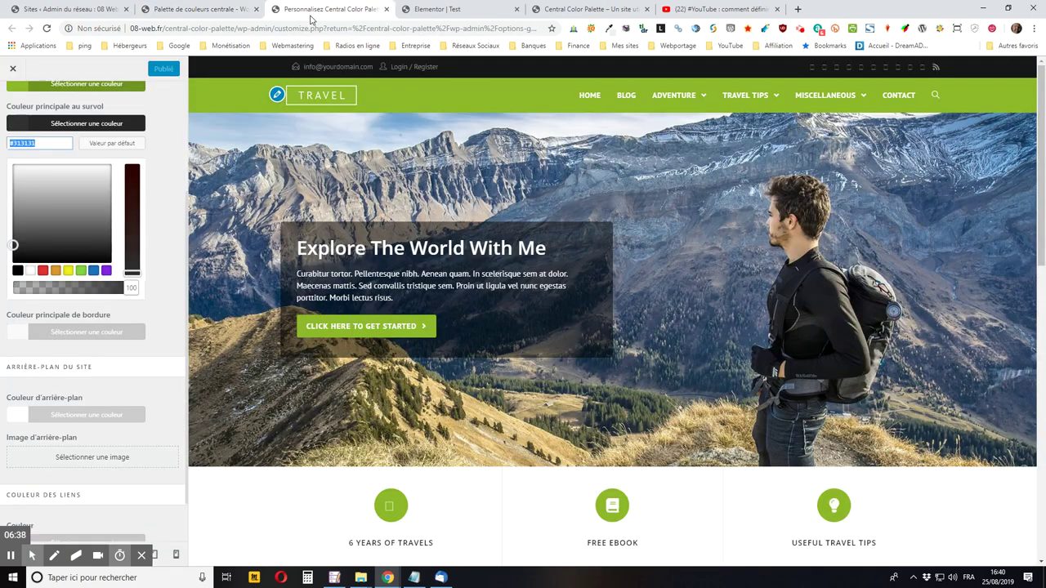
pyautogui.click(46, 334)
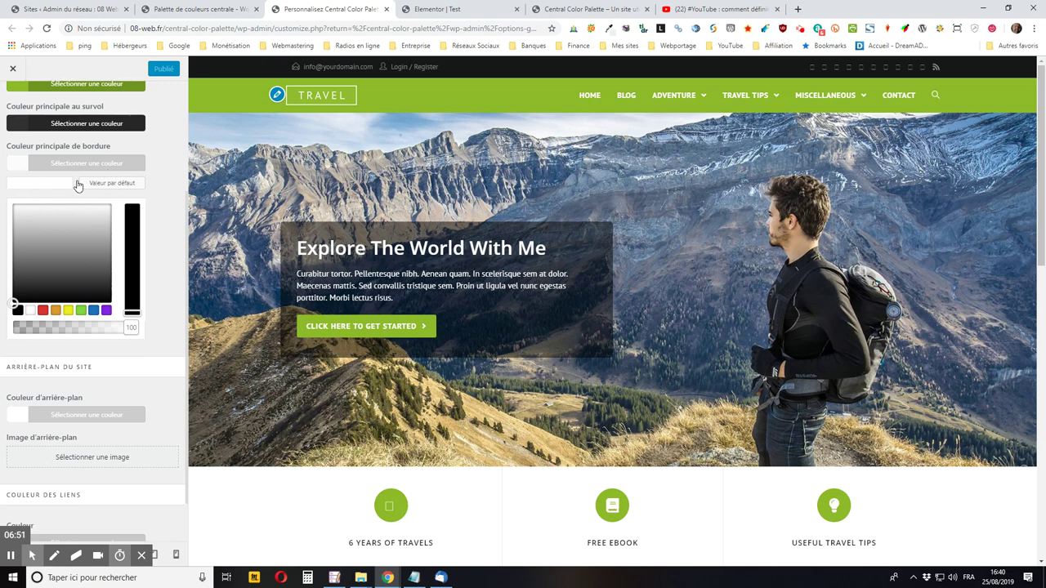
pyautogui.click(17, 170)
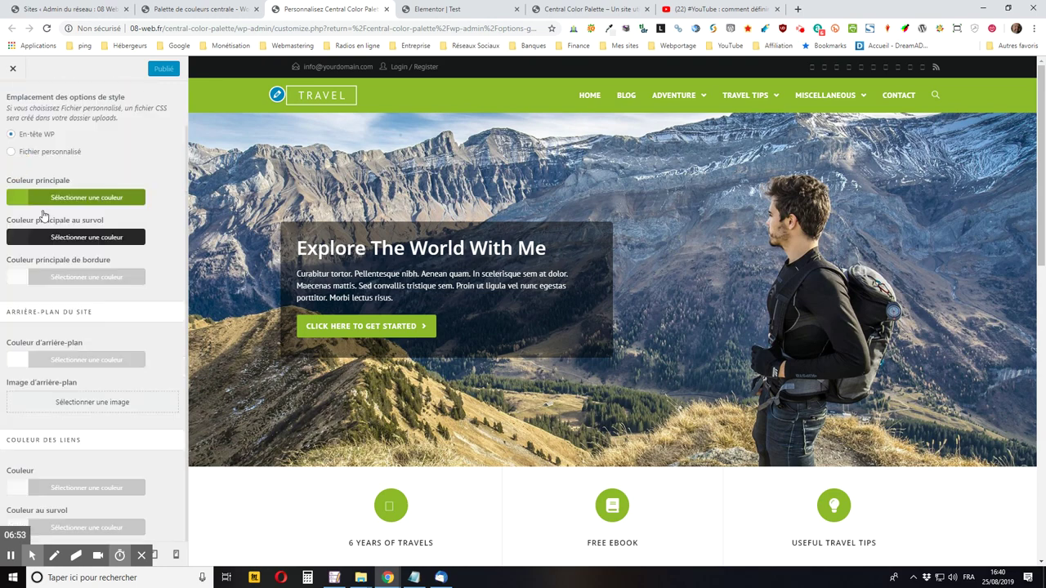
pyautogui.click(16, 277)
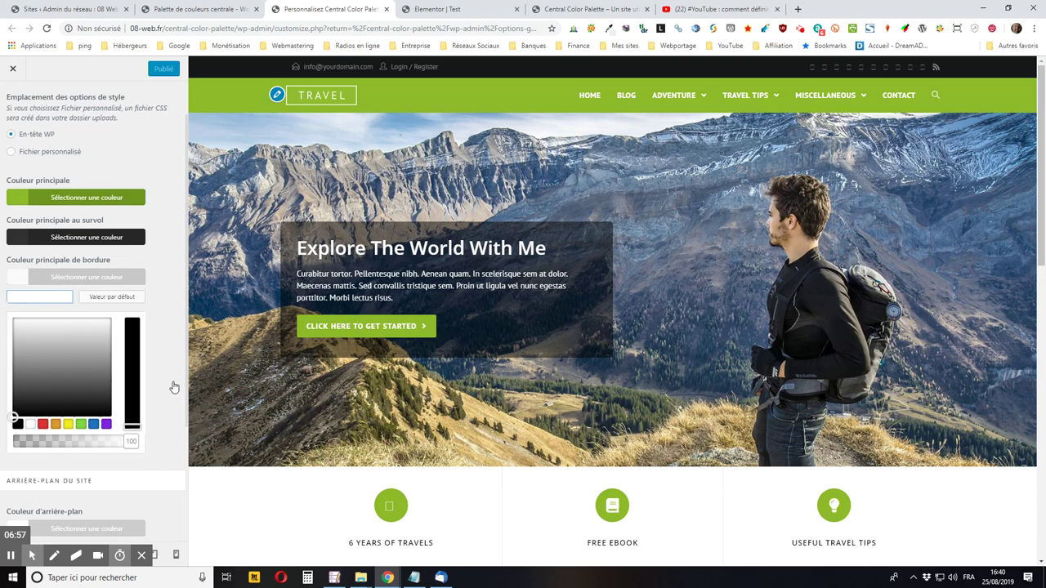
pyautogui.scroll(-2, 172, 388)
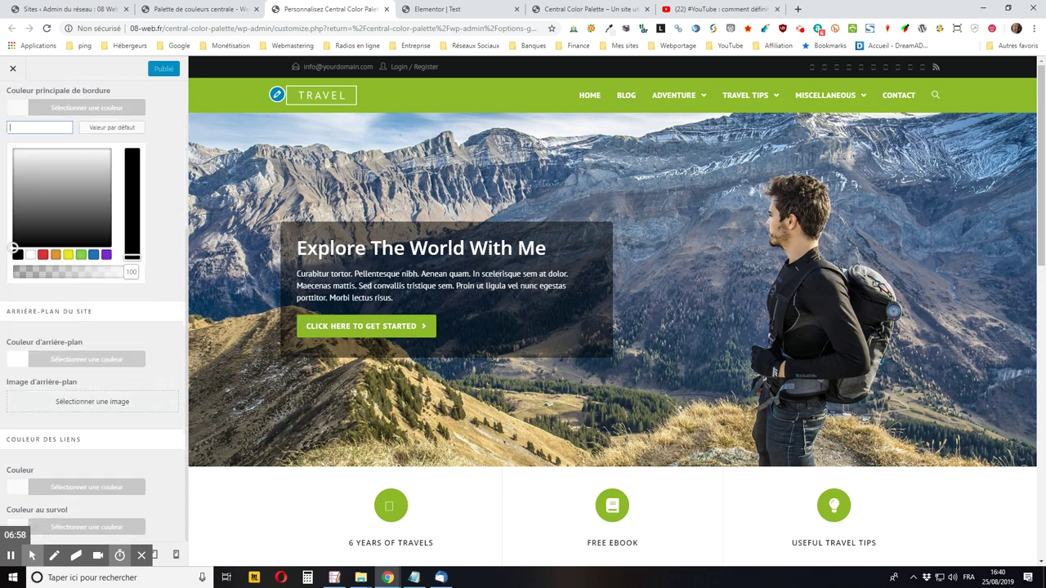
pyautogui.scroll(3, 155, 356)
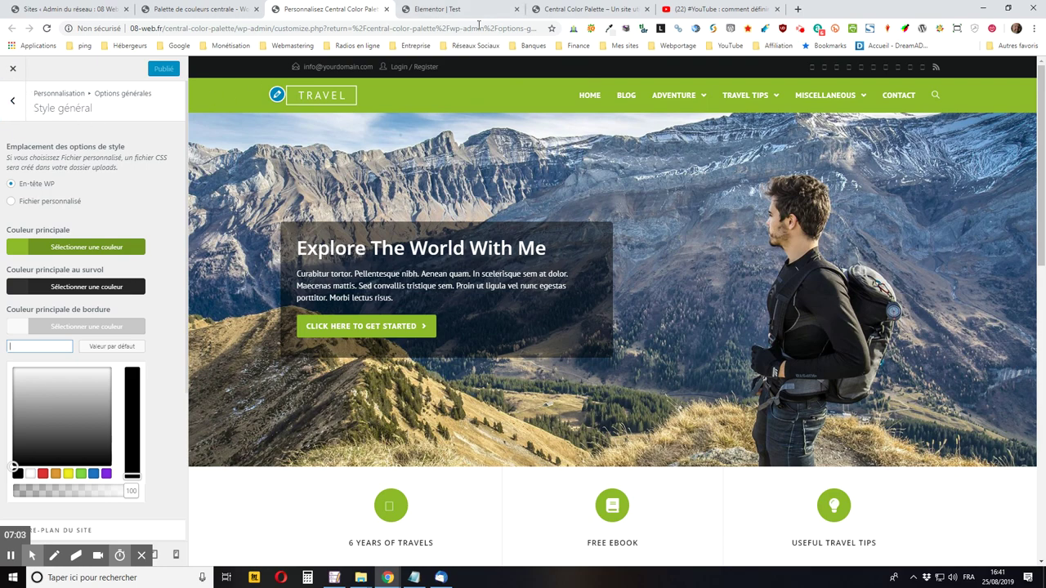
# Step: Sample the light grey background of the Test page's title bar with Eye Dropper and copy its hex code #f5f5f5
pyautogui.click(458, 9)
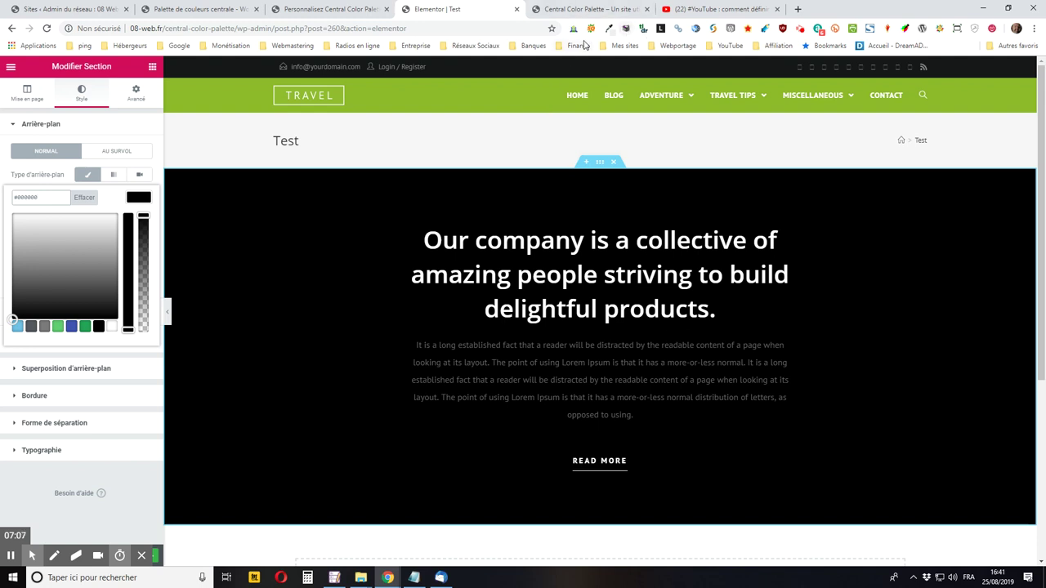
pyautogui.click(608, 30)
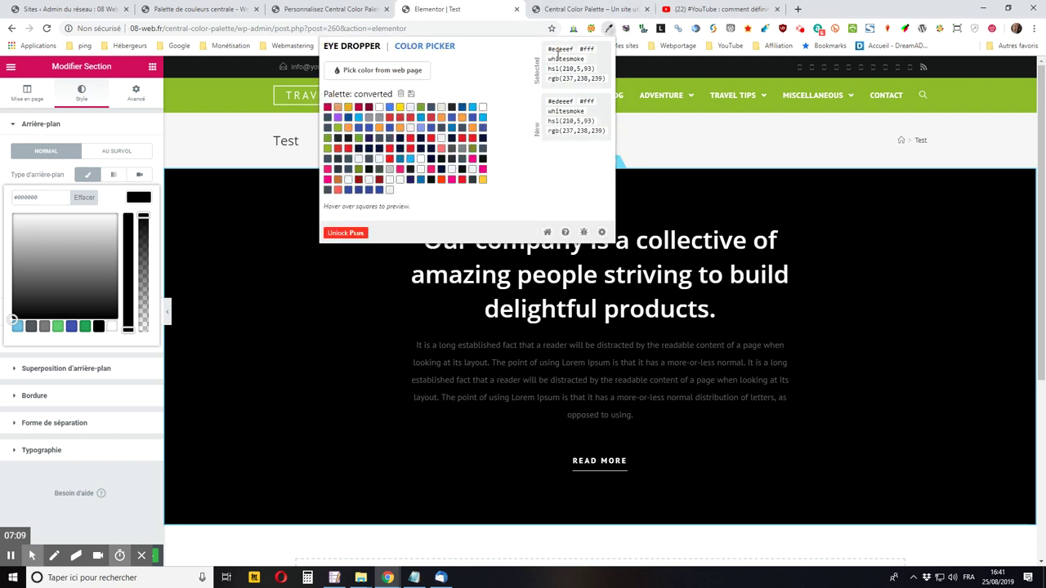
pyautogui.click(688, 135)
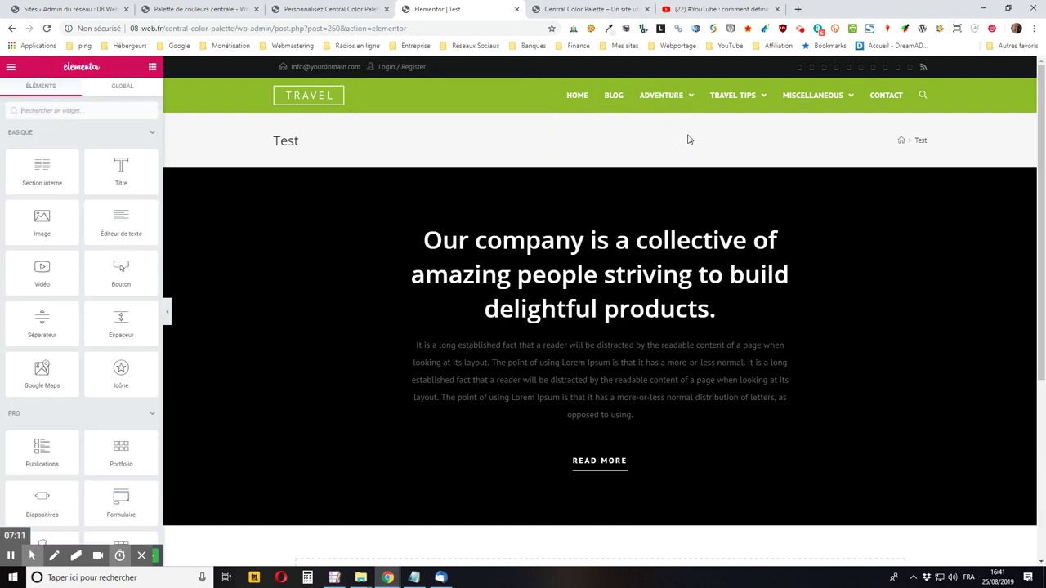
pyautogui.click(609, 31)
pyautogui.click(388, 74)
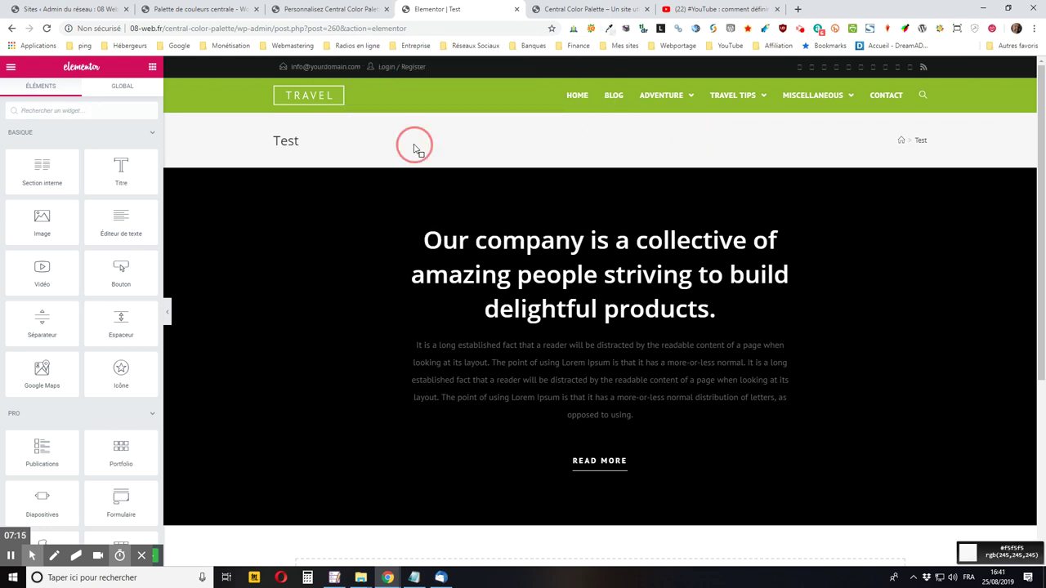
pyautogui.click(608, 30)
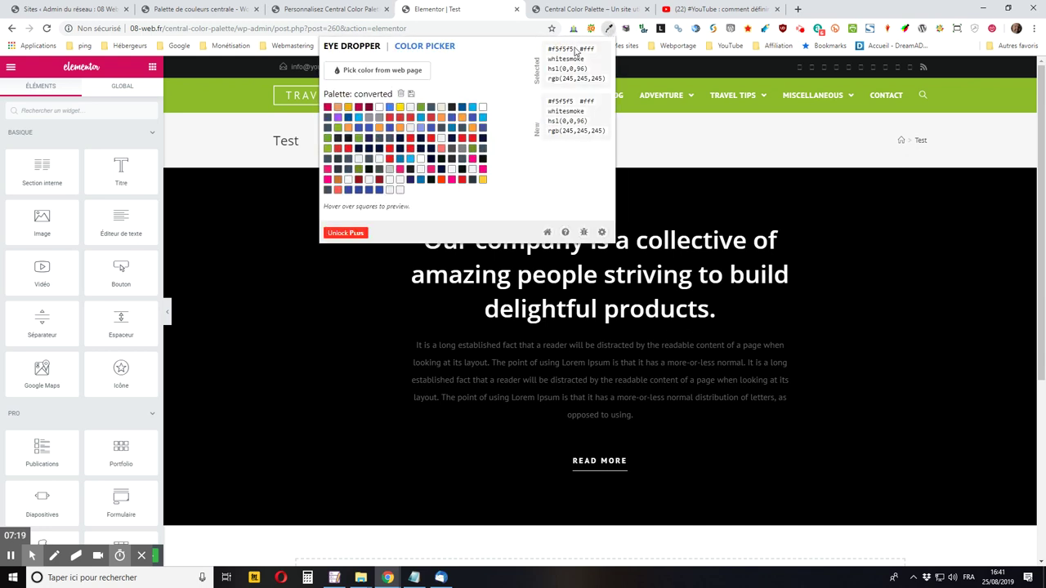
pyautogui.moveTo(569, 49); pyautogui.dragTo(548, 49)
pyautogui.rightClick(549, 49)
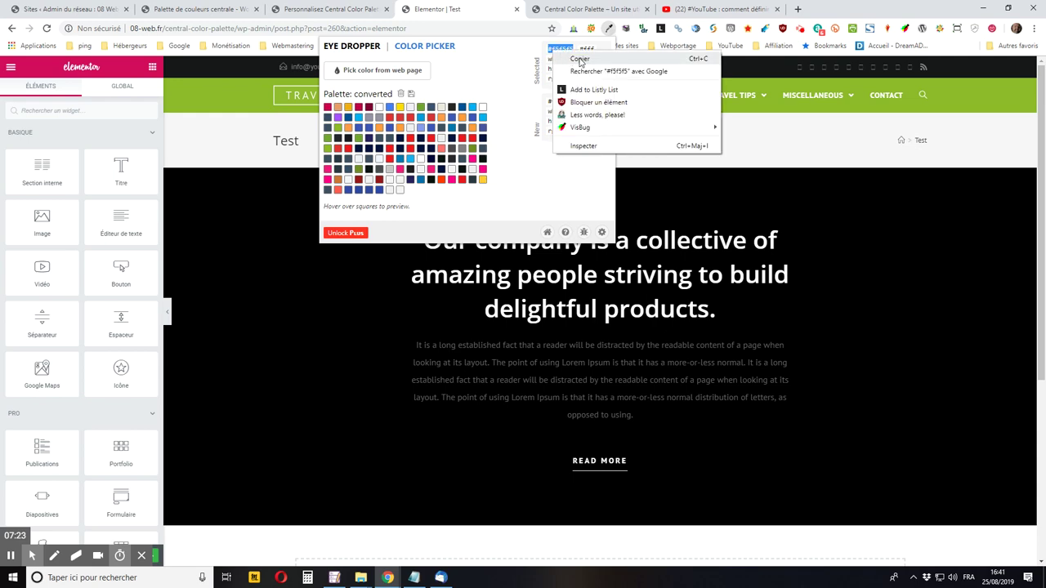
pyautogui.click(576, 57)
# Step: Set the third central palette entry to the colour #F5F5F5
pyautogui.click(306, 8)
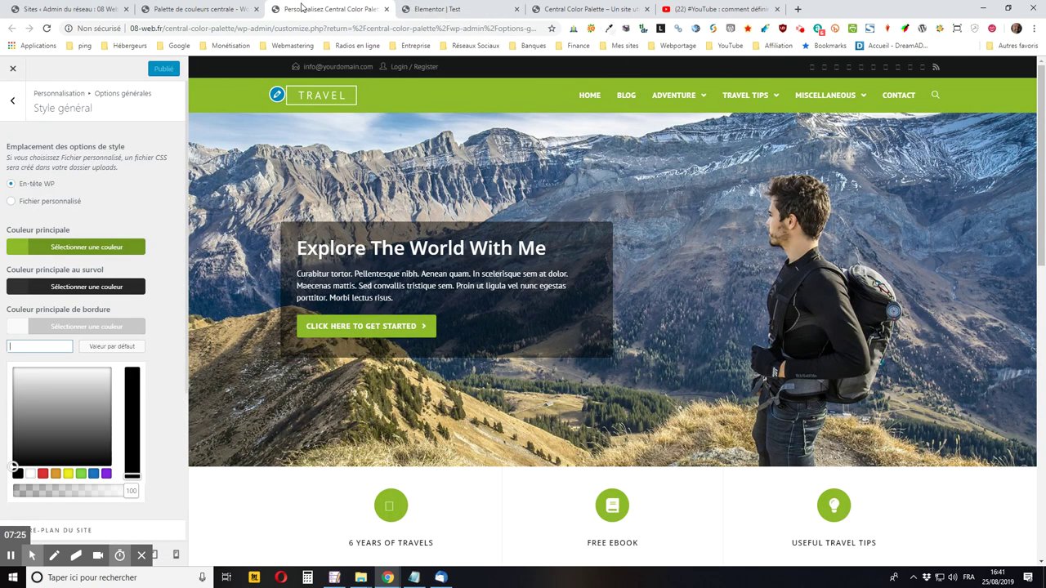
pyautogui.click(205, 9)
pyautogui.doubleClick(196, 314)
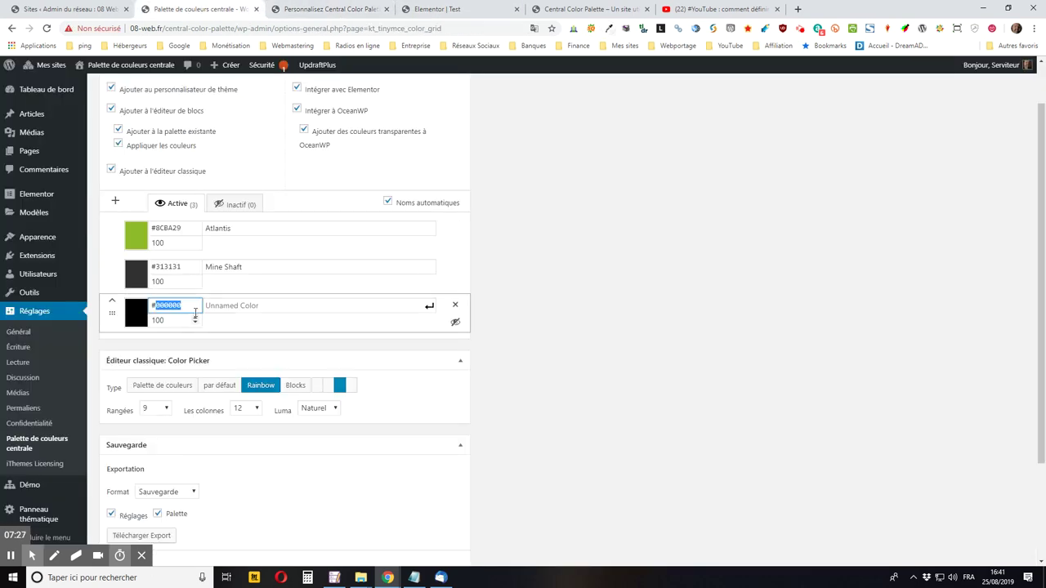
pyautogui.hotkey('ctrl', 'v')
pyautogui.press('Tab')
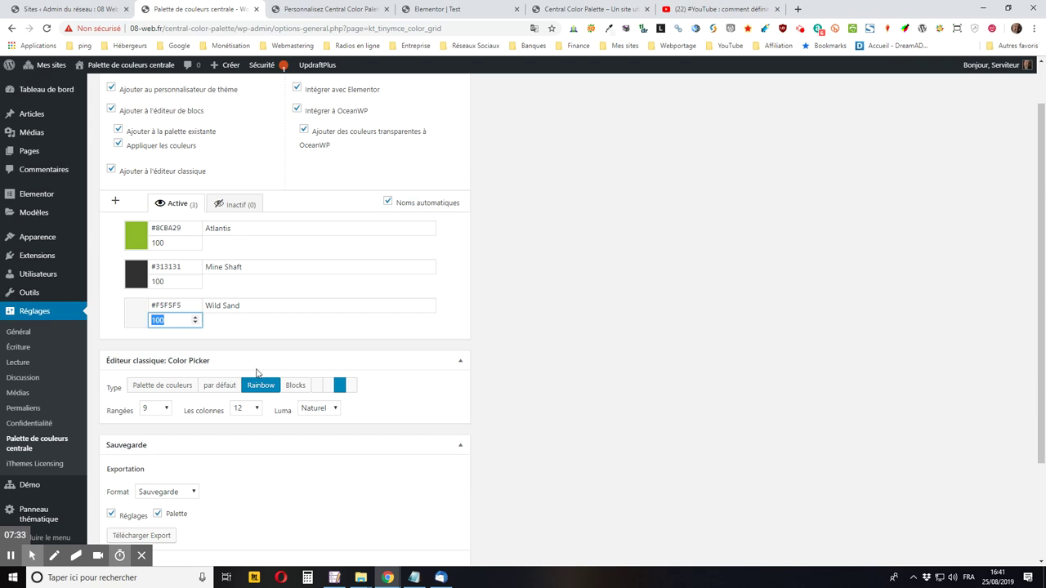
# Step: Save the central palette settings and close the customizer page
pyautogui.scroll(-2, 258, 374)
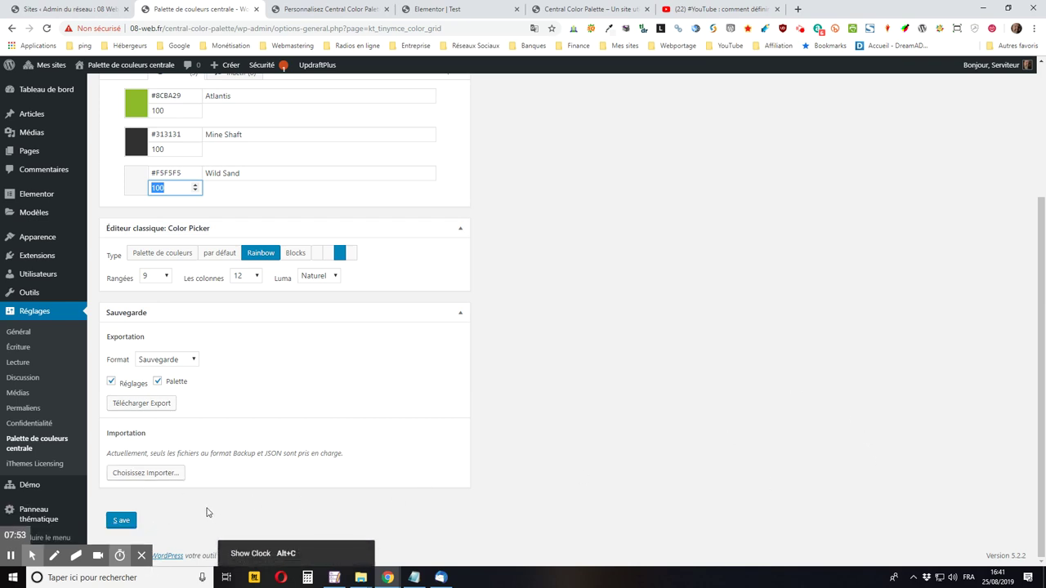
pyautogui.click(123, 521)
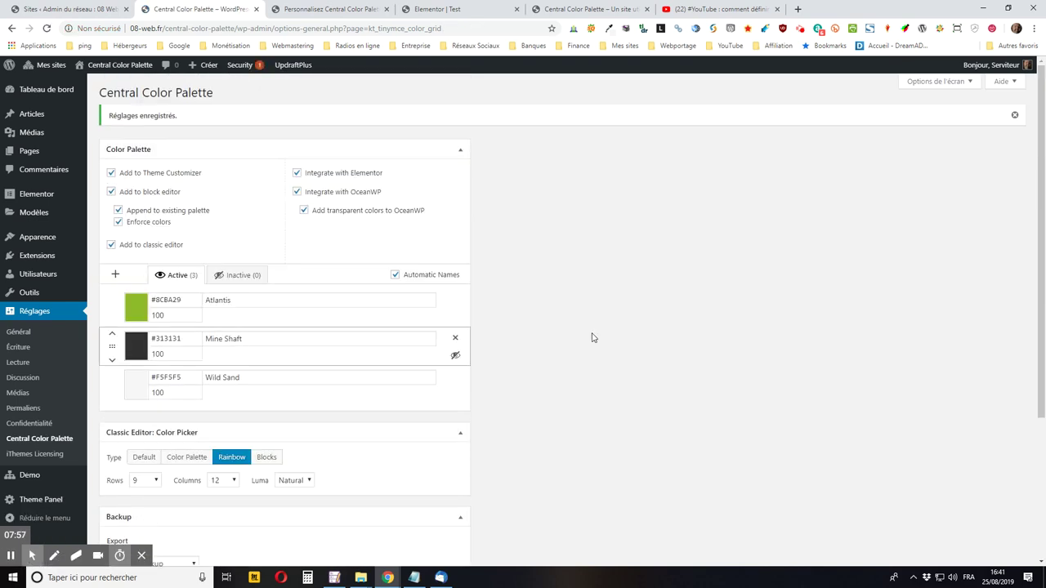
pyautogui.scroll(-3, 535, 247)
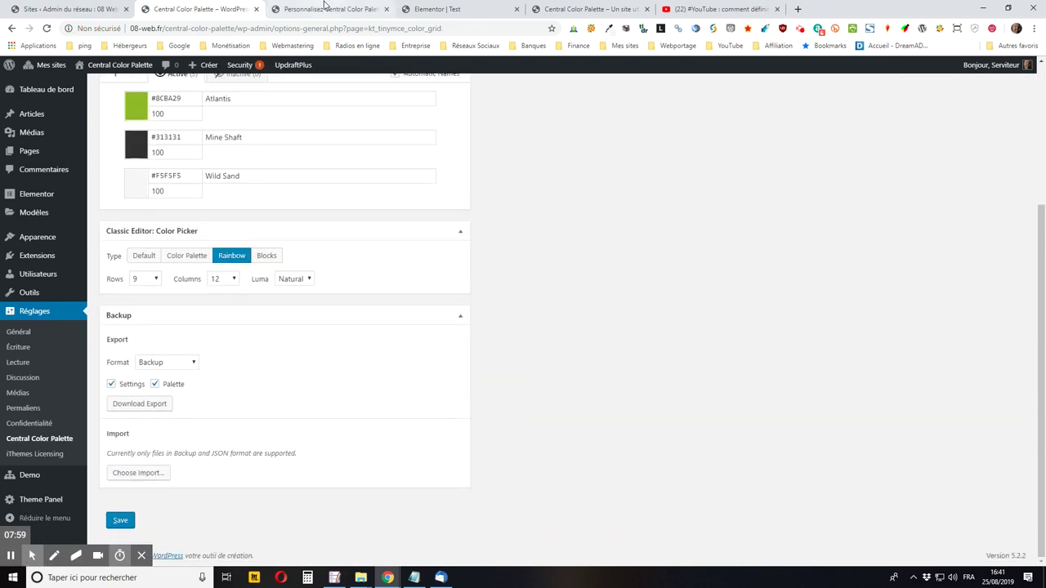
pyautogui.click(324, 7)
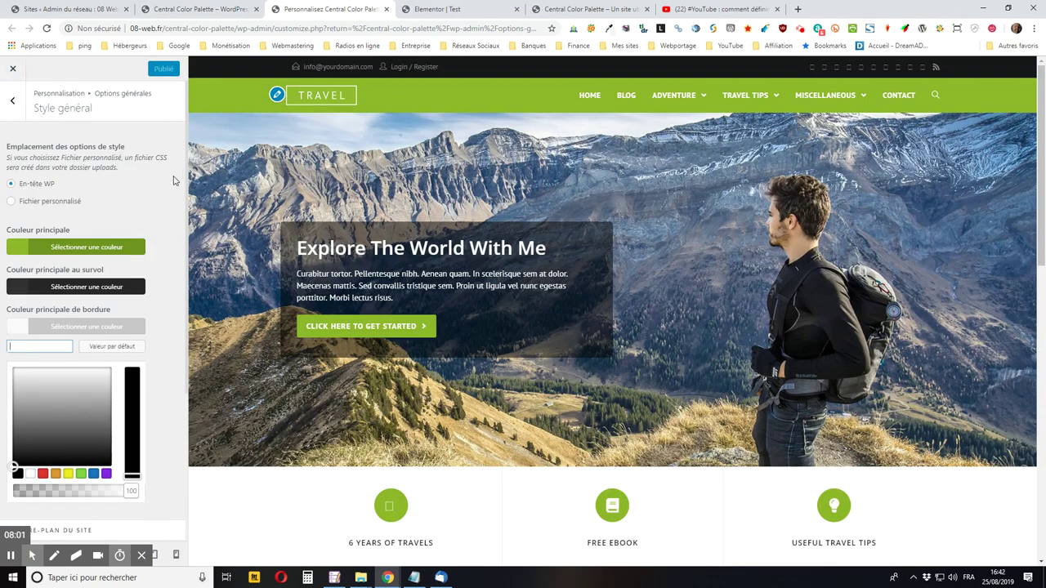
pyautogui.click(388, 9)
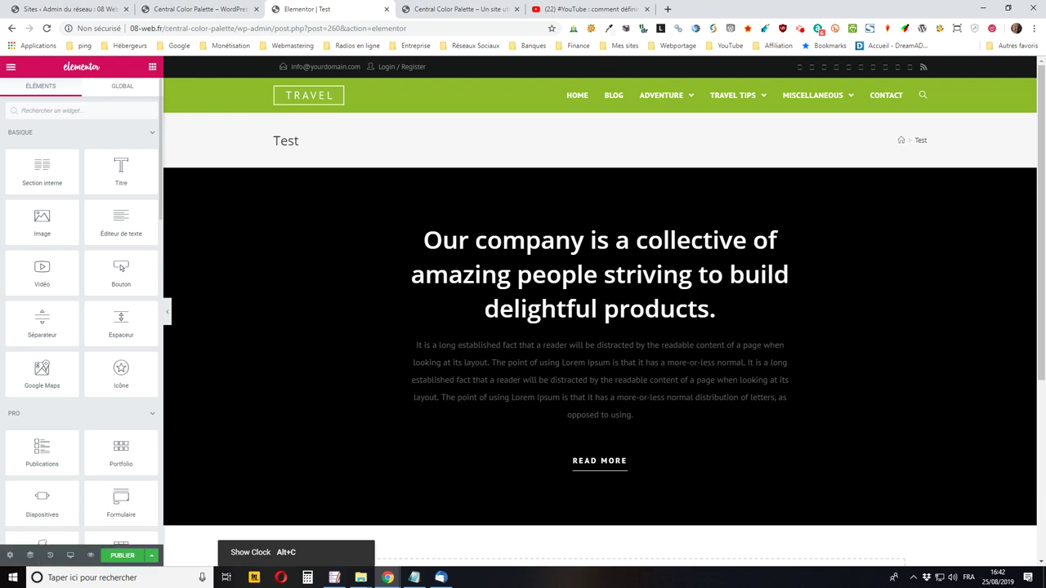
# Step: Save the Test page as a draft in Elementor and reload the editor
pyautogui.click(151, 555)
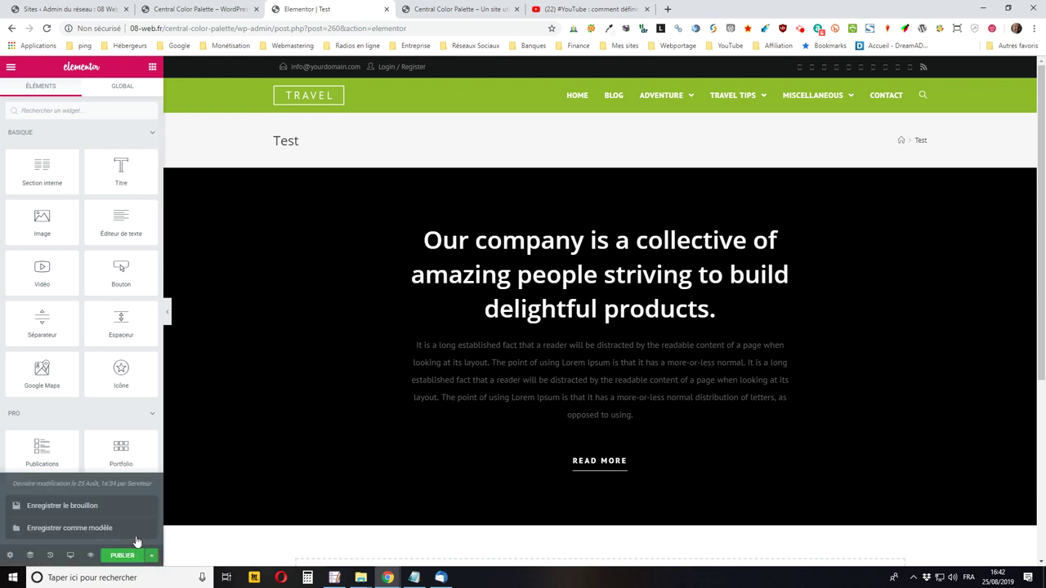
pyautogui.click(106, 505)
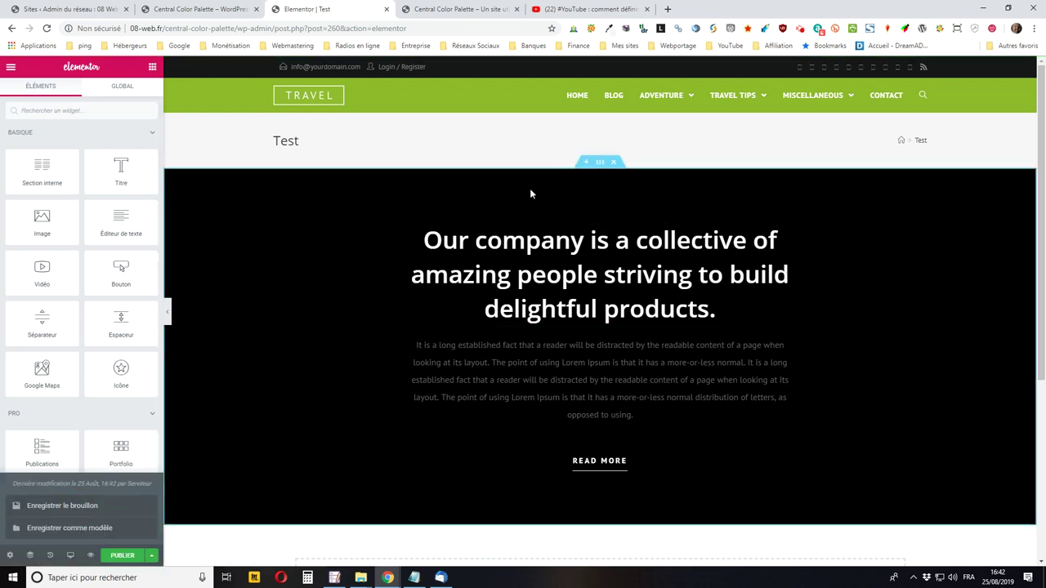
pyautogui.click(46, 28)
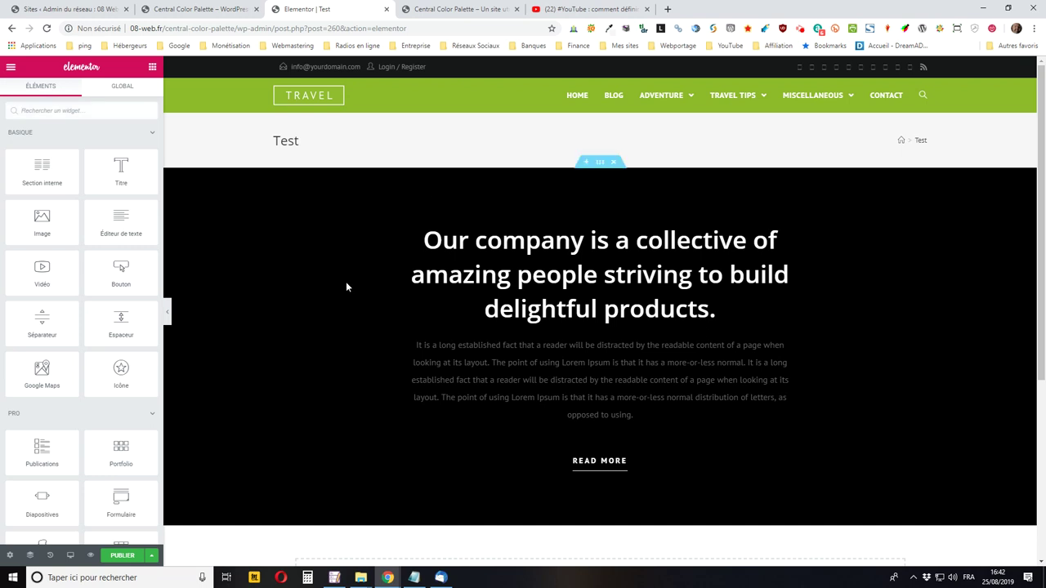
# Step: Set the black section's normal background colour to the central palette green #8cba29
pyautogui.rightClick(306, 281)
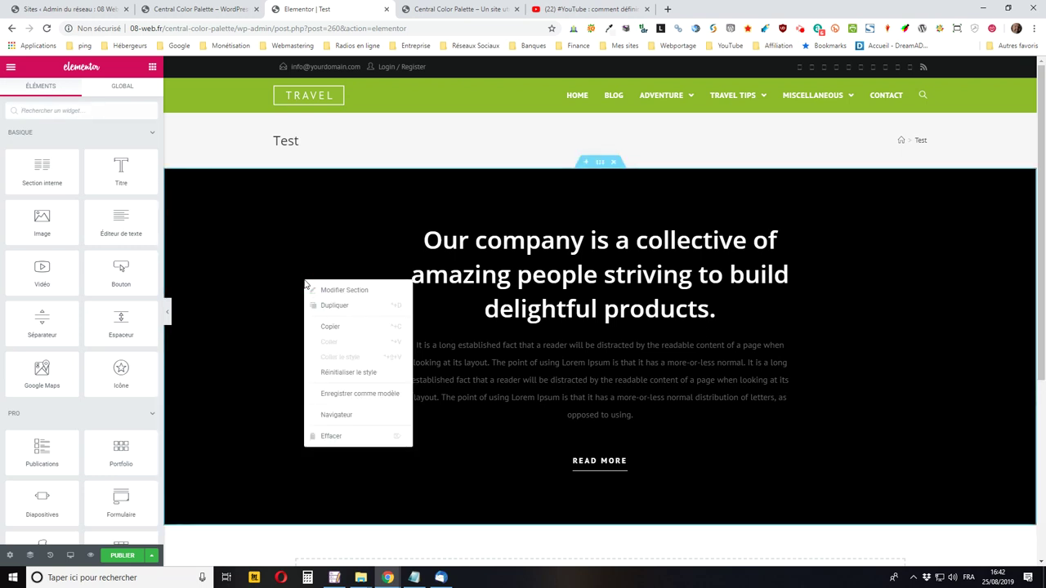
pyautogui.click(347, 296)
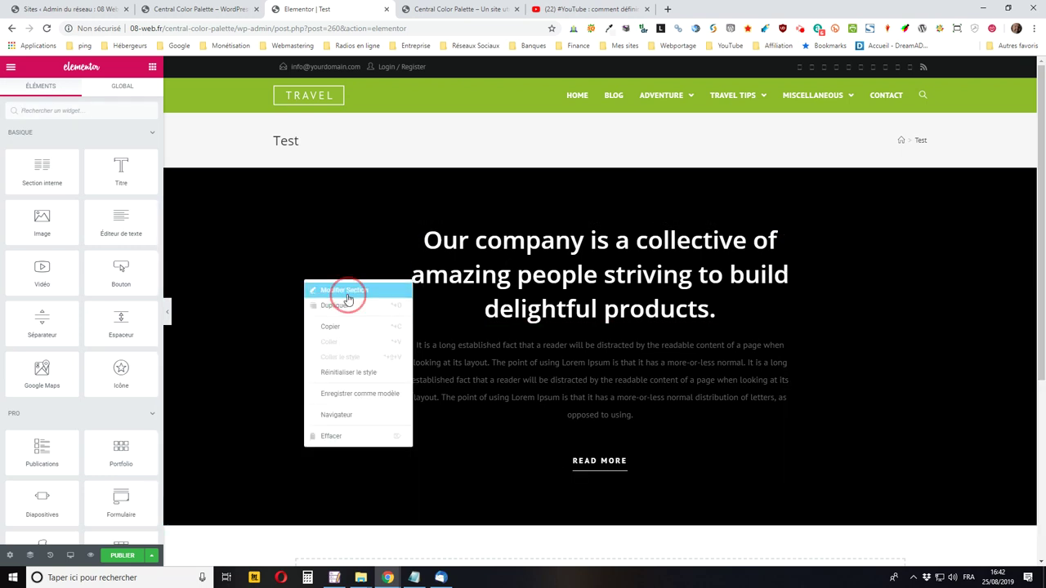
pyautogui.click(76, 98)
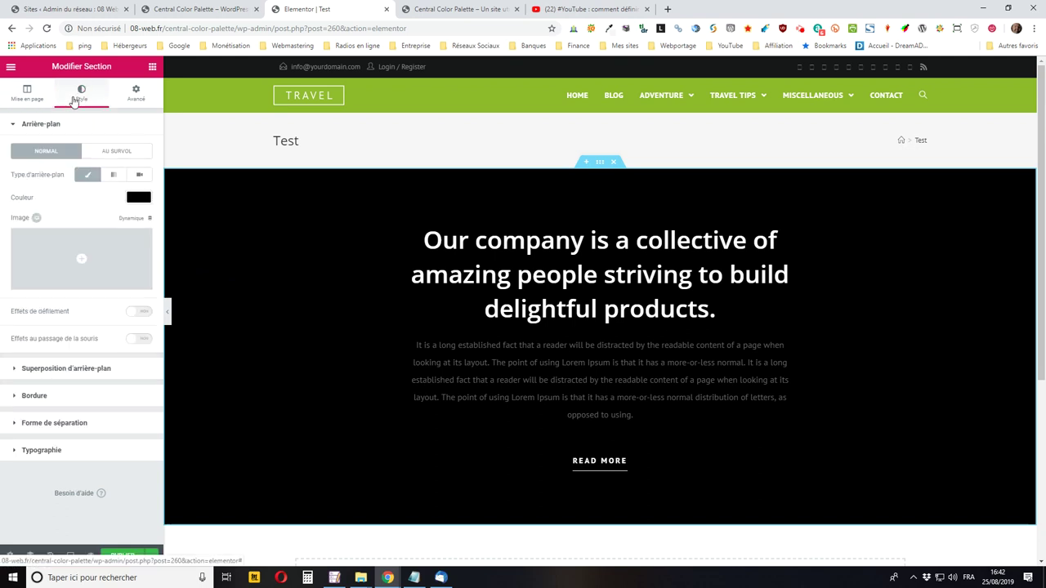
pyautogui.click(137, 198)
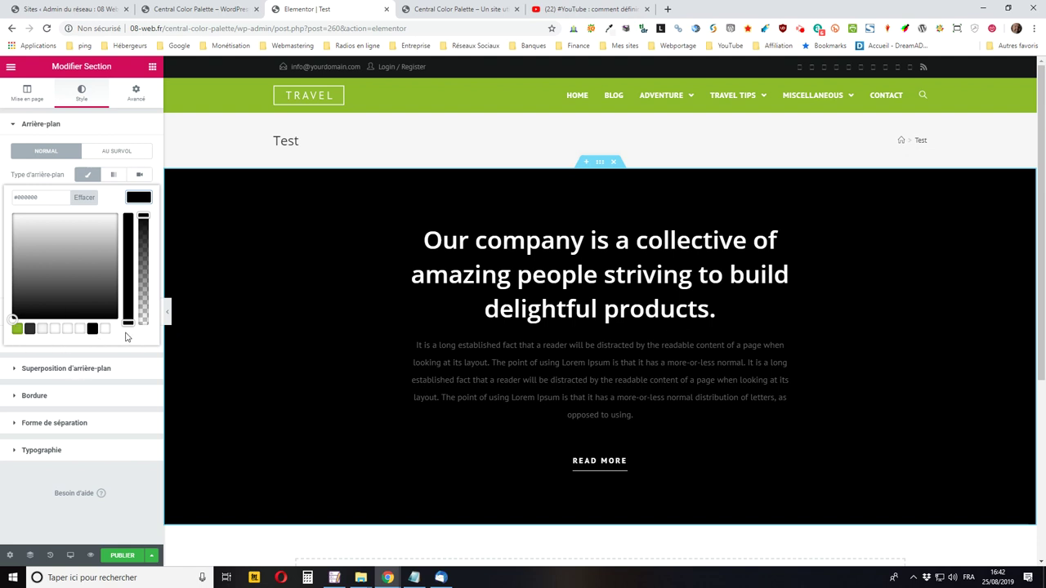
pyautogui.click(197, 9)
pyautogui.scroll(3, 351, 360)
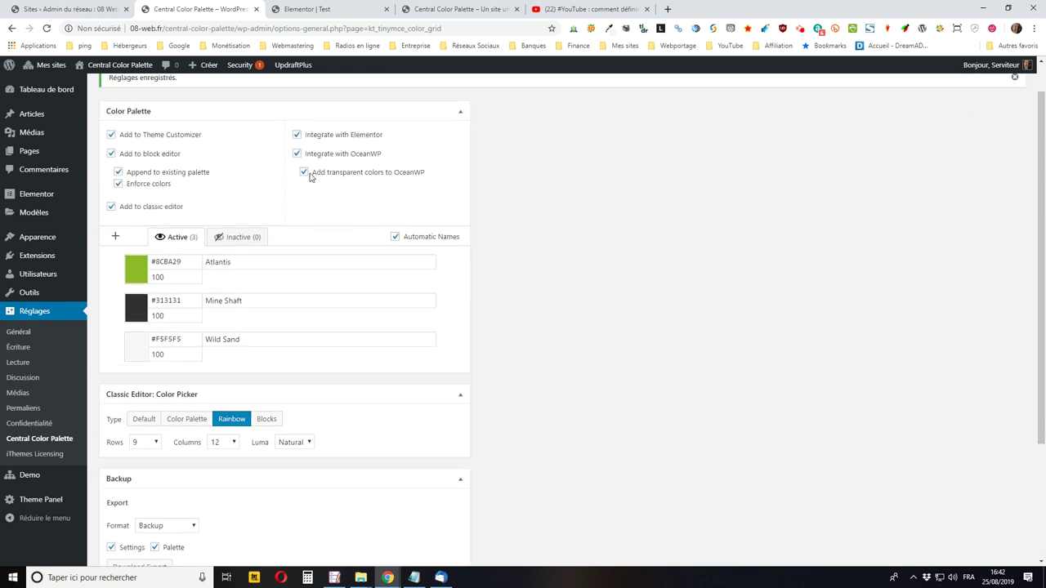
pyautogui.click(318, 8)
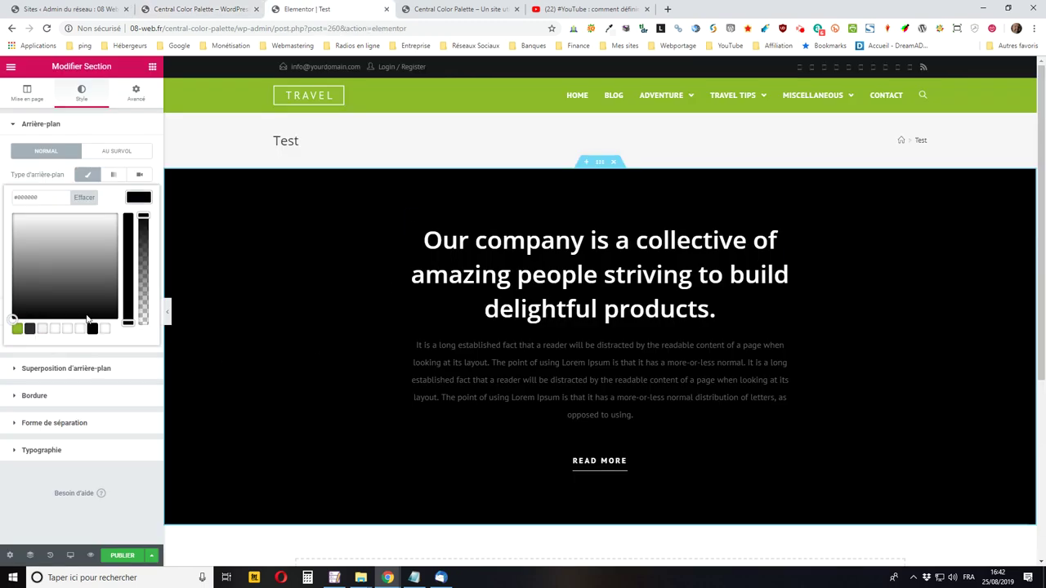
pyautogui.click(16, 330)
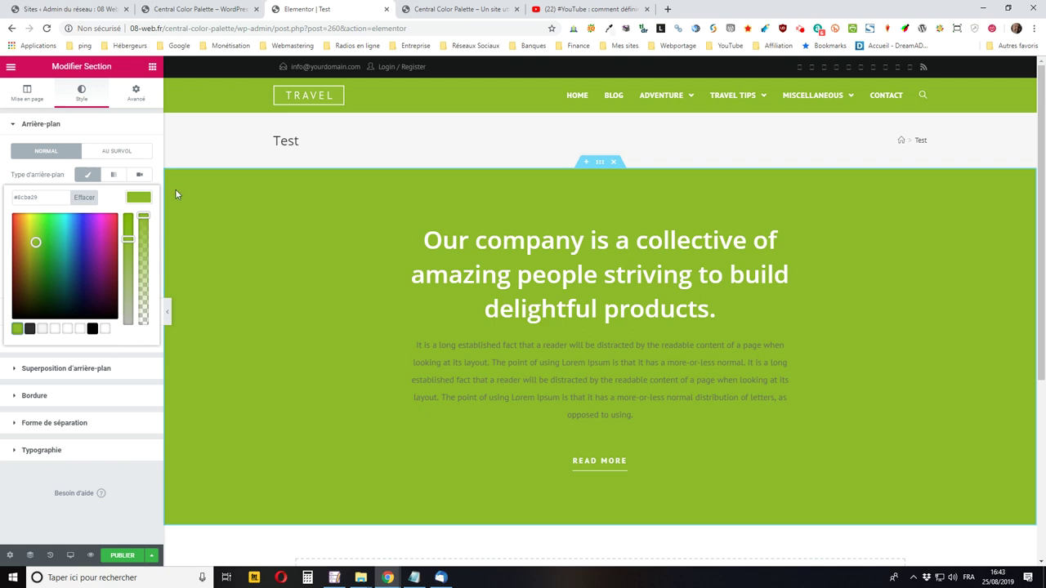
# Step: Revisit the central palette settings and display the site's front page
pyautogui.click(188, 10)
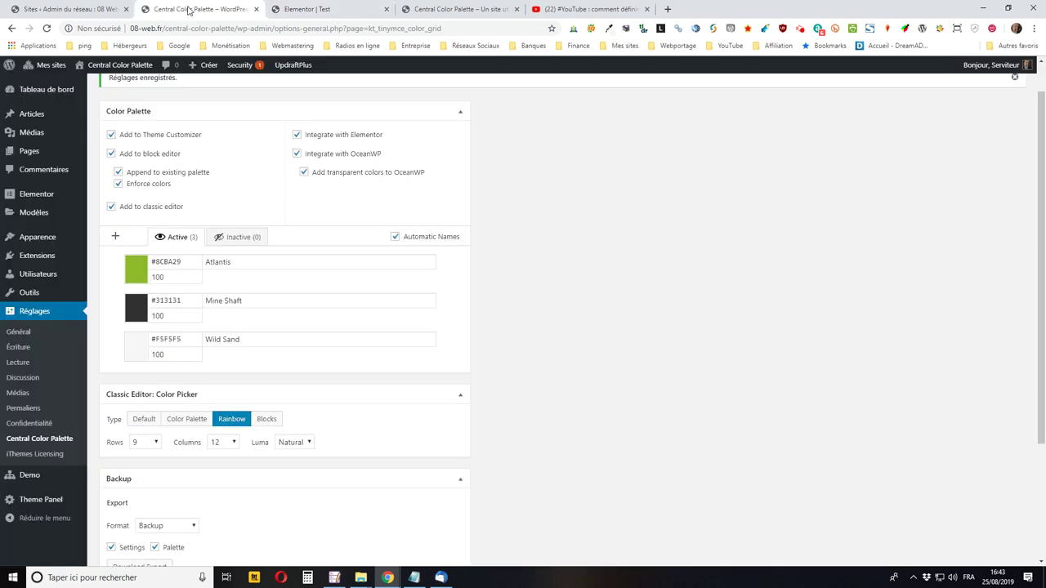
pyautogui.click(438, 9)
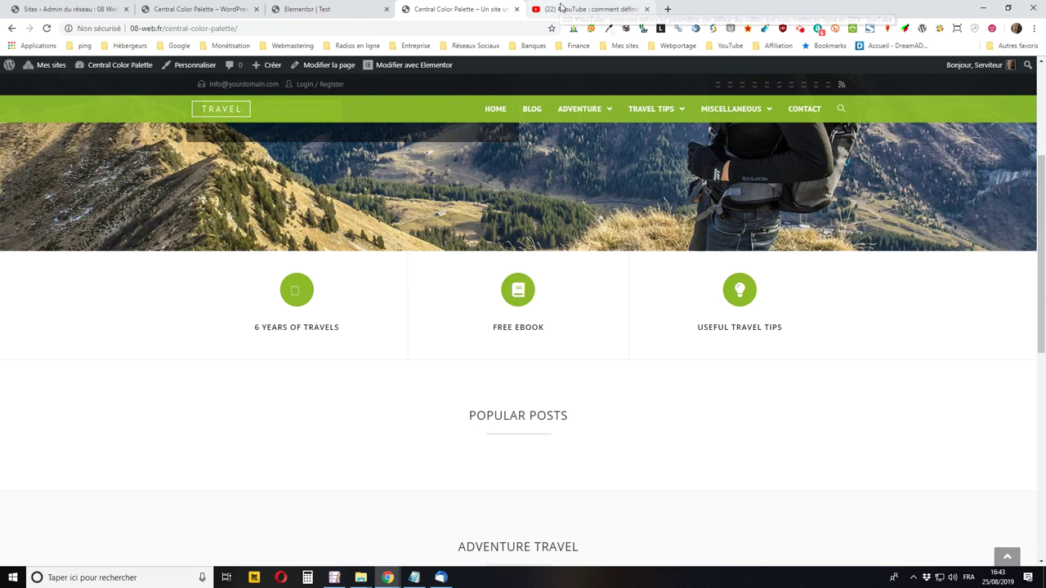
# Step: Switch to the YouTube video about default settings for uploaded videos and like it
pyautogui.click(562, 6)
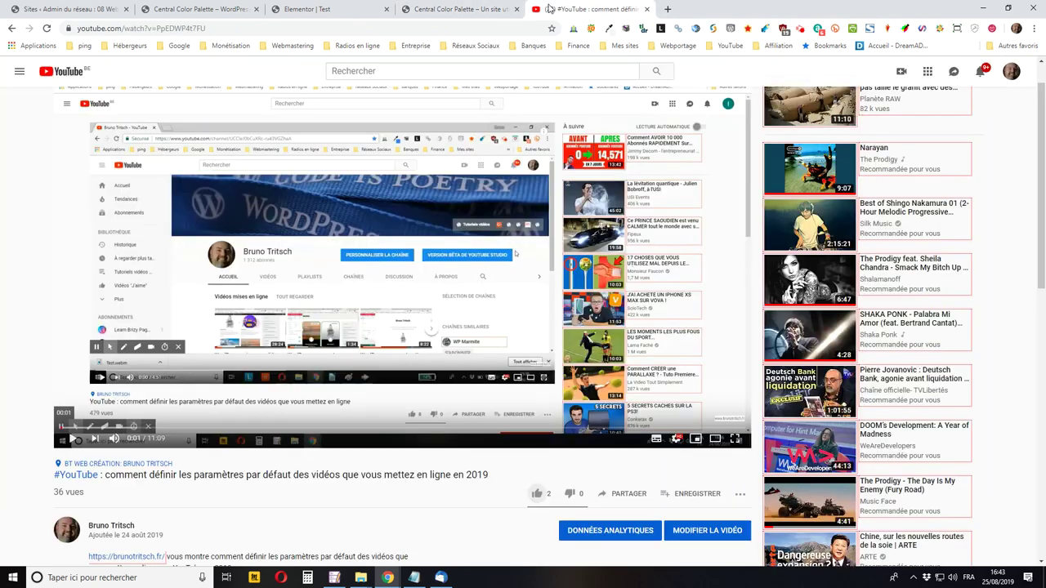
pyautogui.click(538, 494)
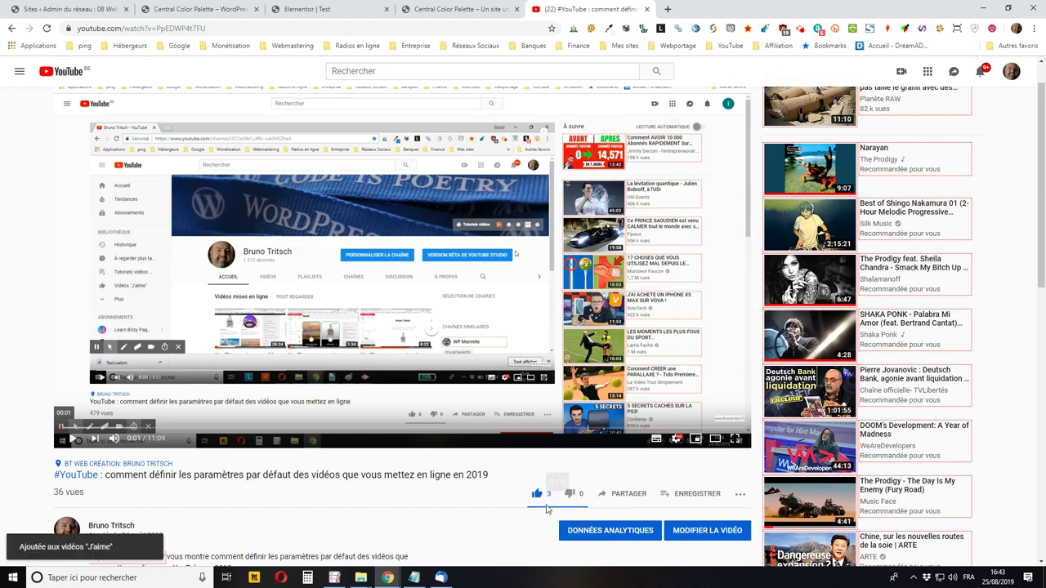
# Step: Expand the video's full description and look through its recommended WordPress themes, extensions, hosting and Elementor add-on links
pyautogui.scroll(-2, 547, 511)
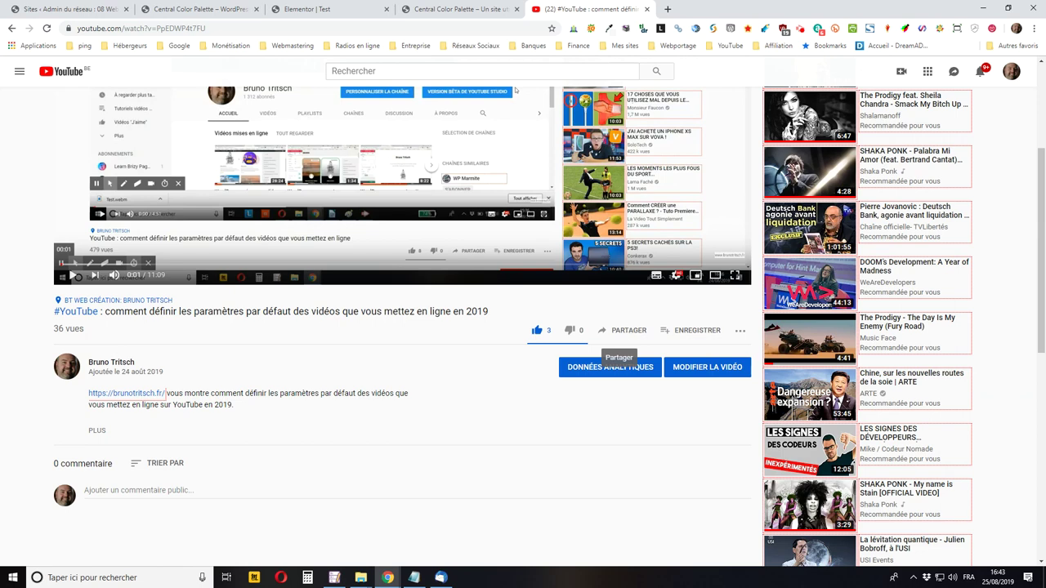
pyautogui.click(96, 431)
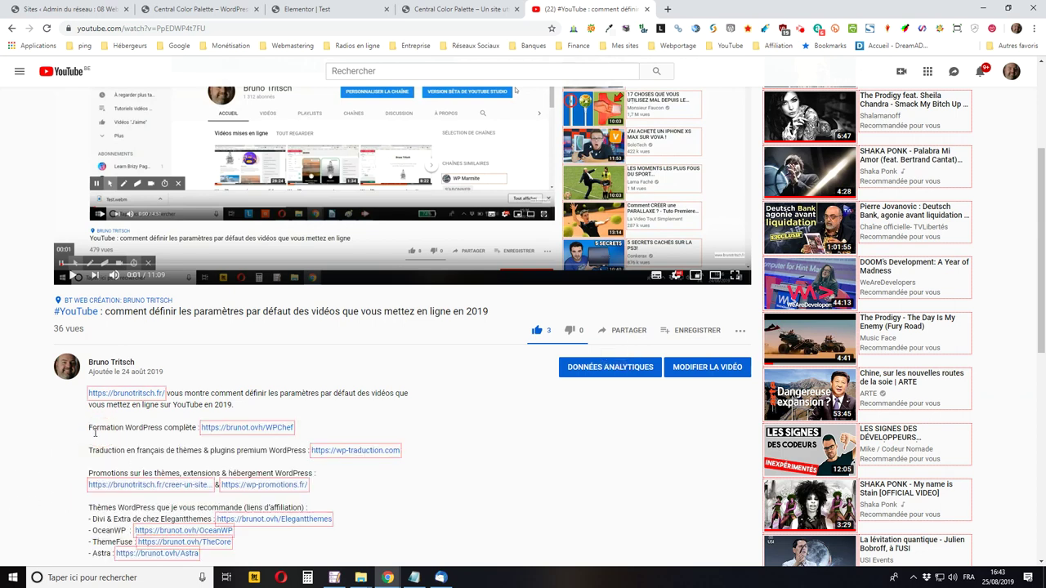
pyautogui.scroll(-2, 96, 434)
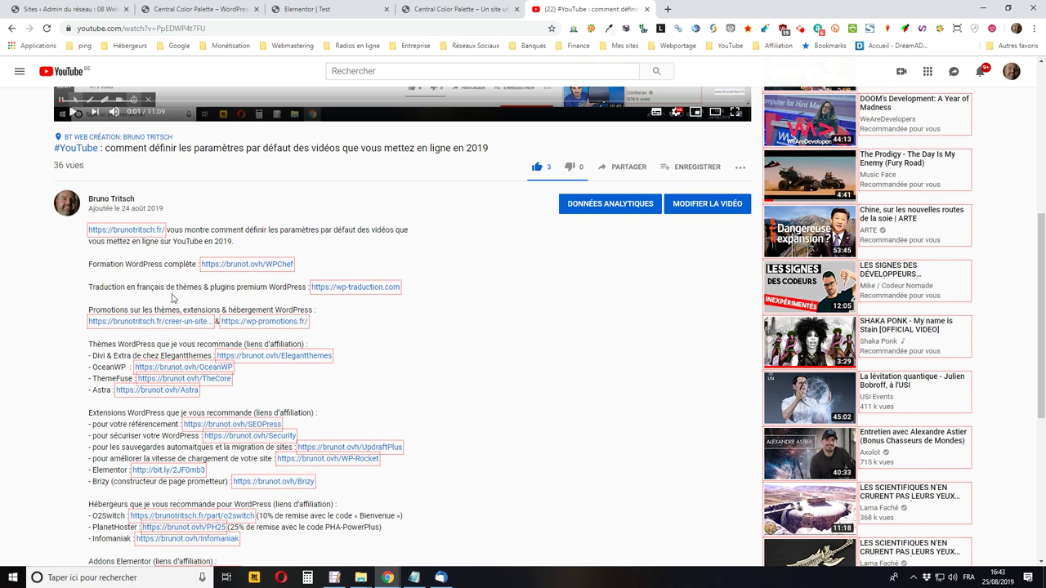
pyautogui.scroll(-1, 173, 291)
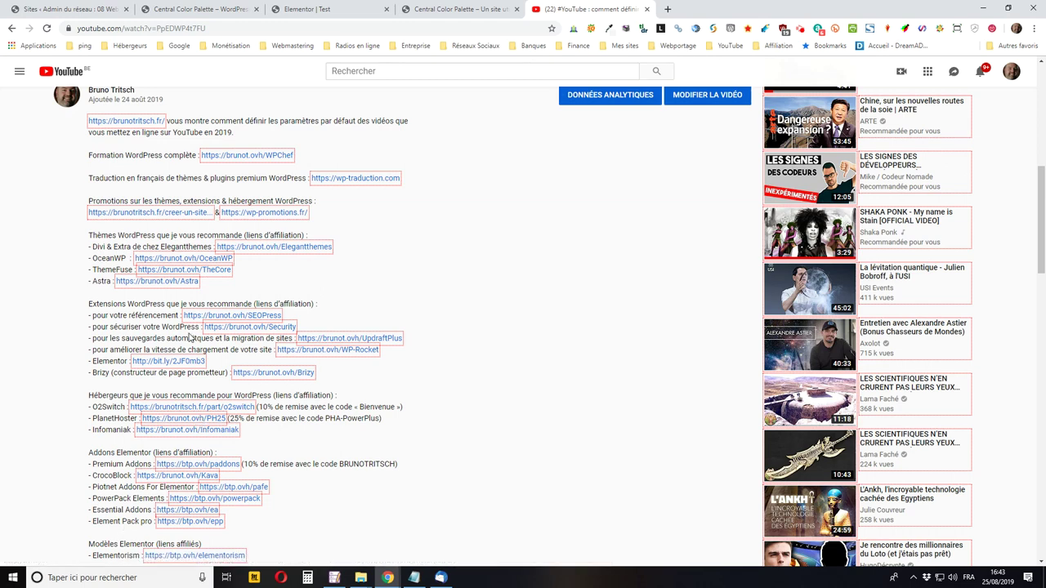
pyautogui.moveTo(12, 570)
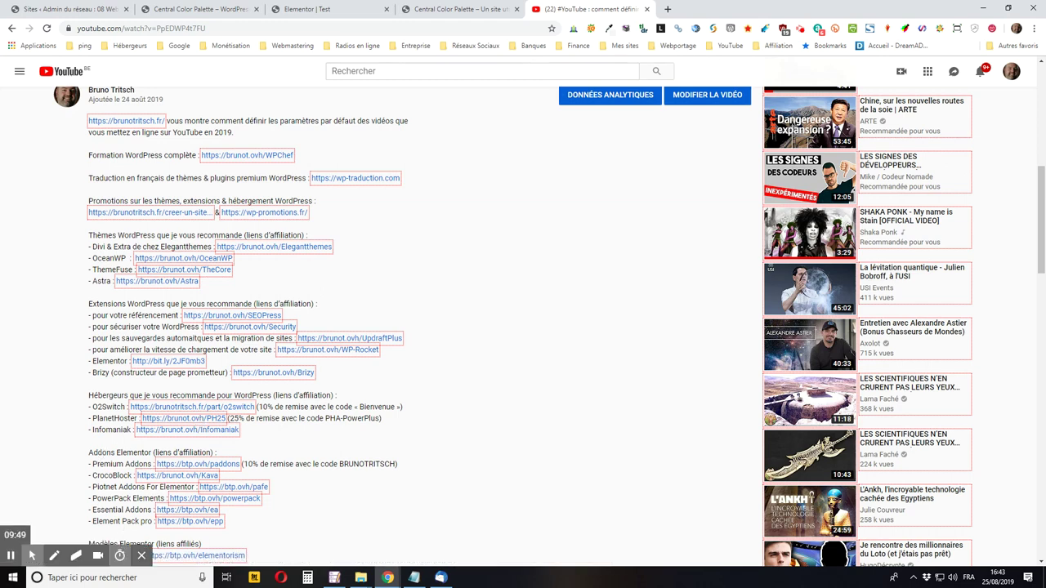